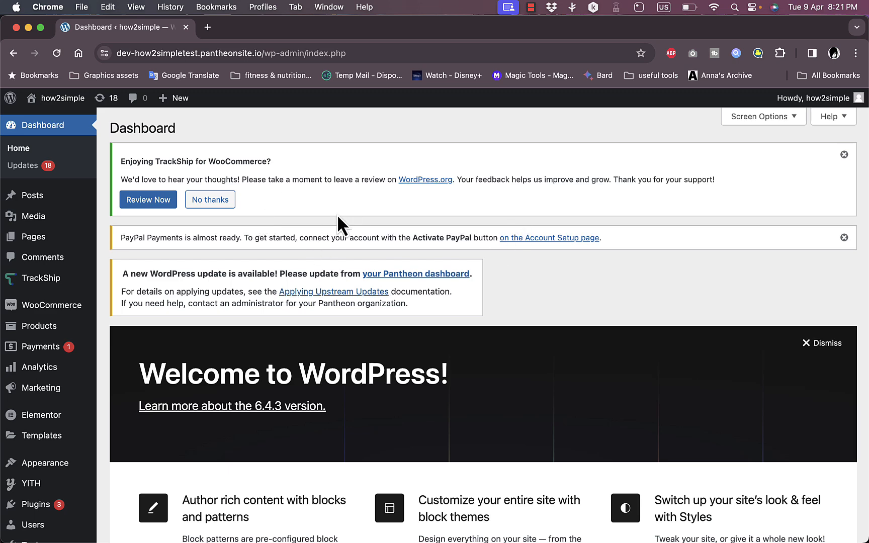
- Search the plugin directory for elementor
scroll(338, 217, down, 3)
scroll(337, 215, down, 2)
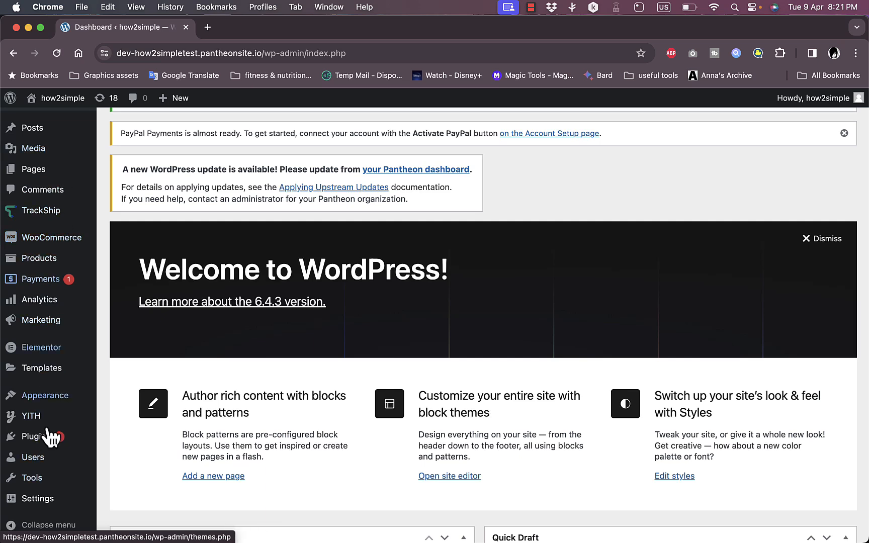
mouse_move(50, 355)
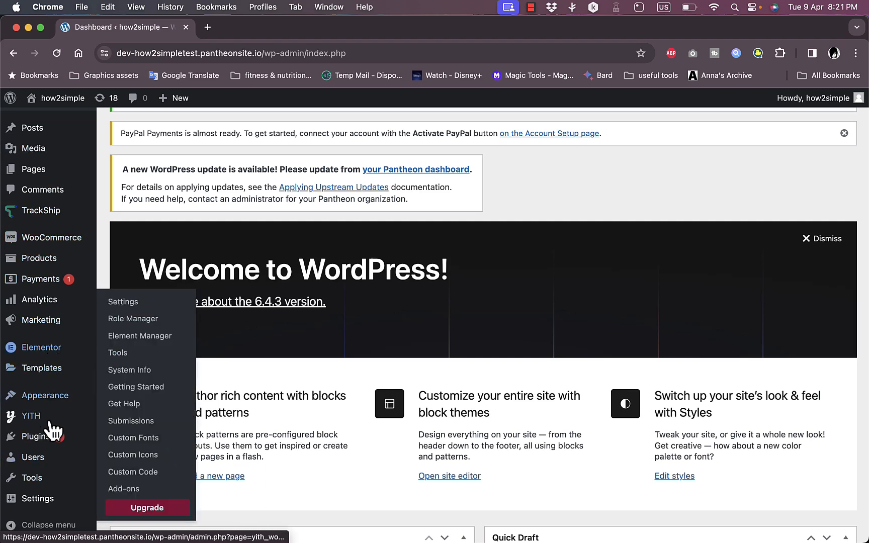
mouse_move(48, 444)
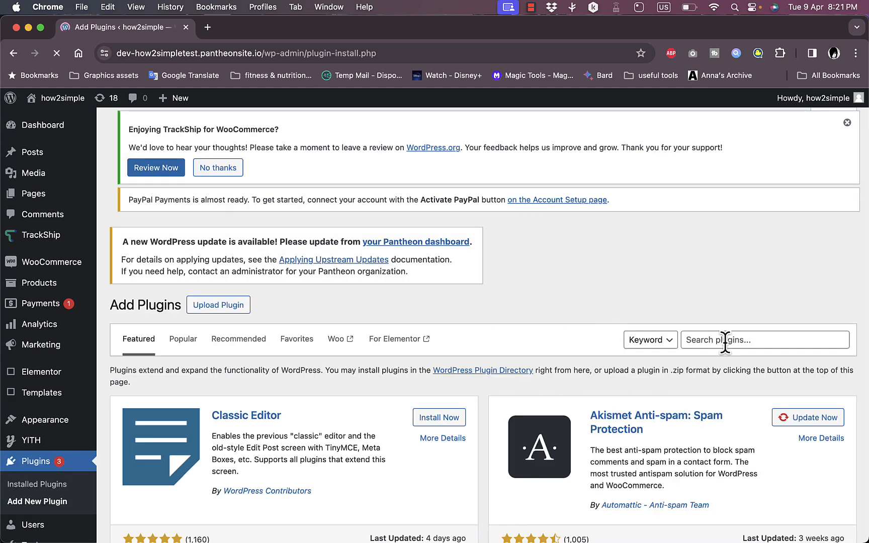
click(752, 341)
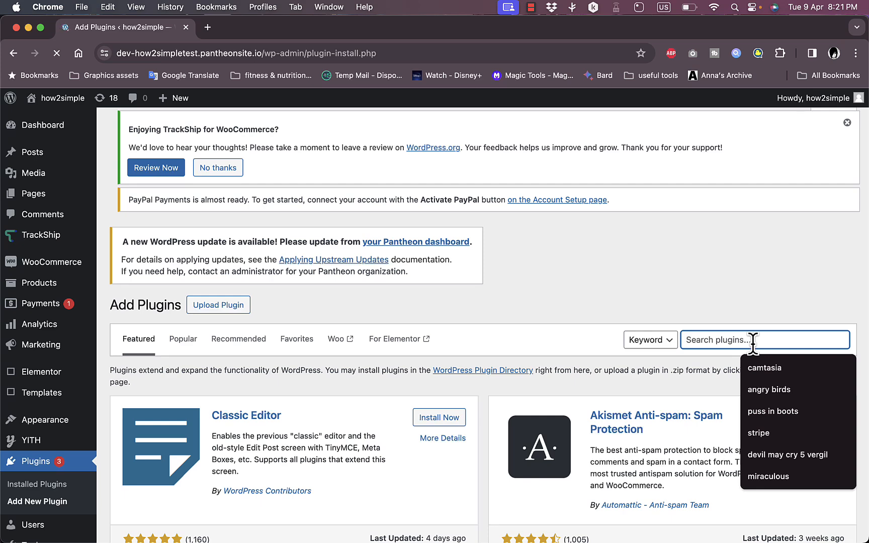
text(ele)
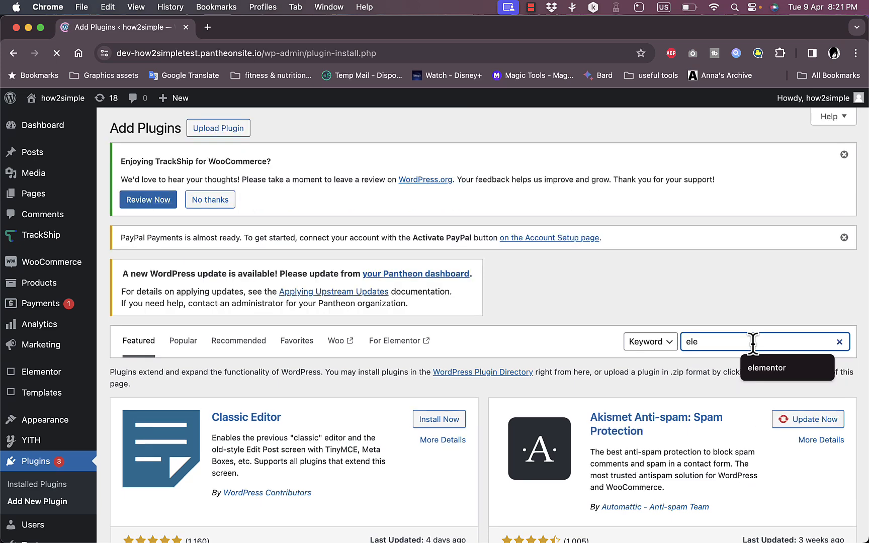
text(mentor)
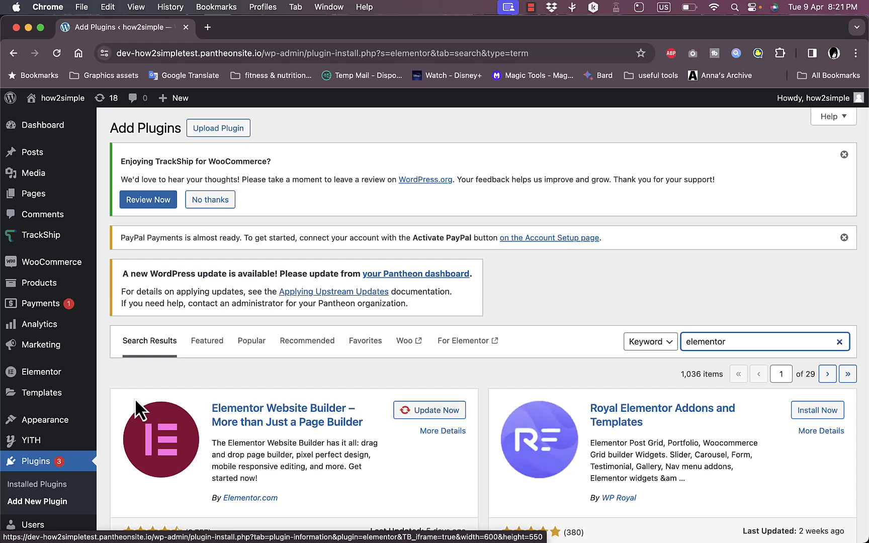
- Create a new page and open it for editing with Elementor
mouse_move(40, 378)
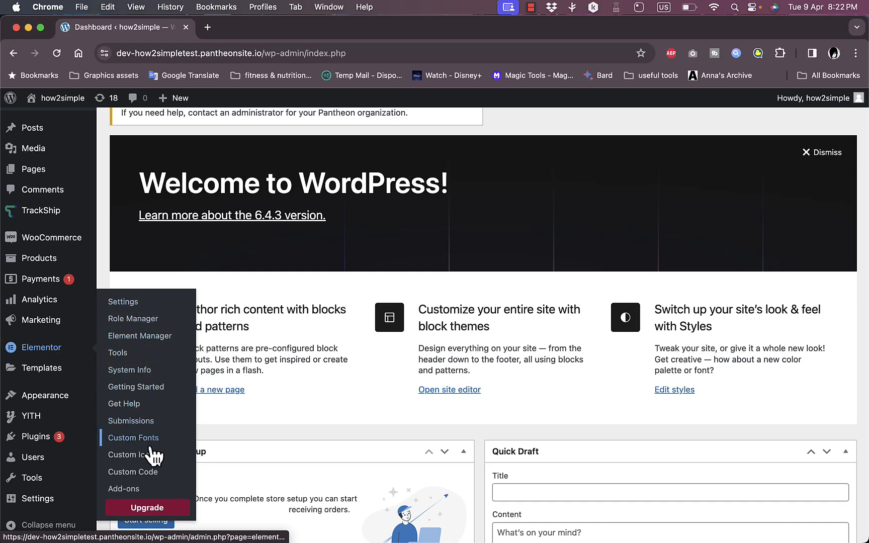
scroll(258, 201, up, 5)
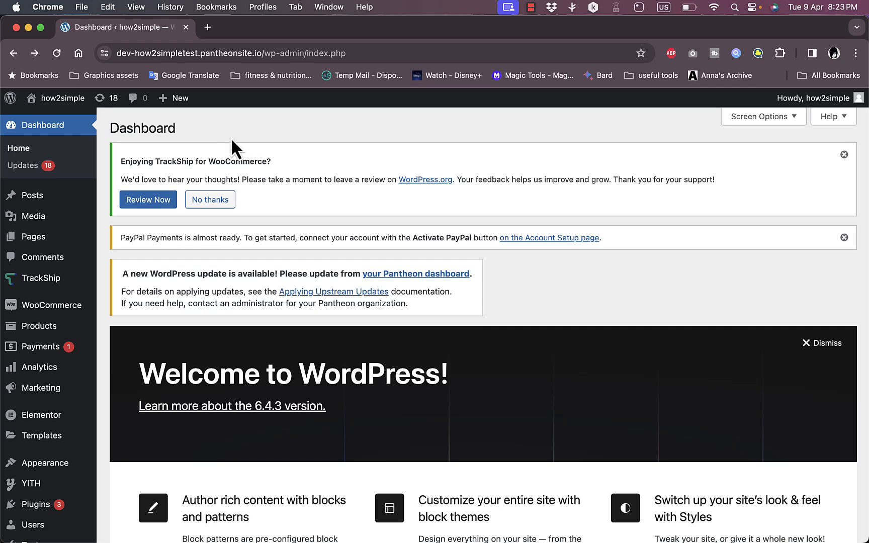
mouse_move(180, 103)
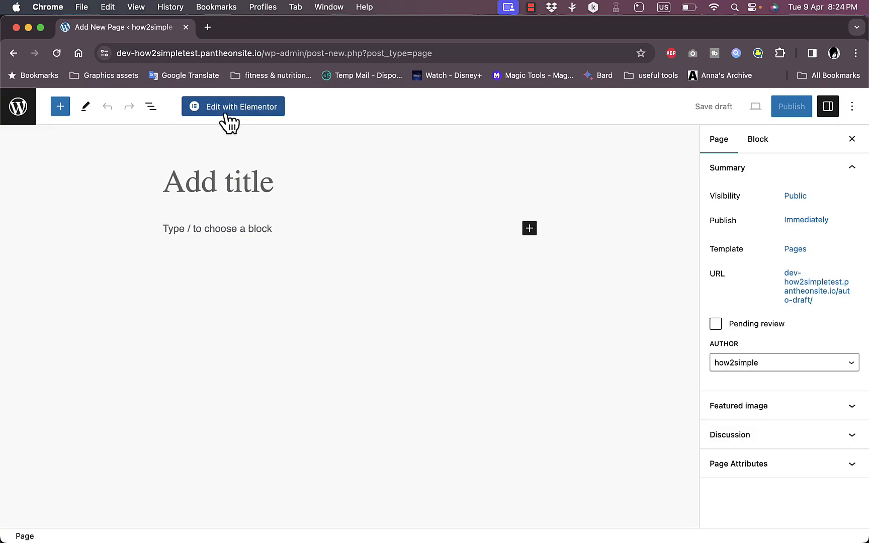
click(240, 112)
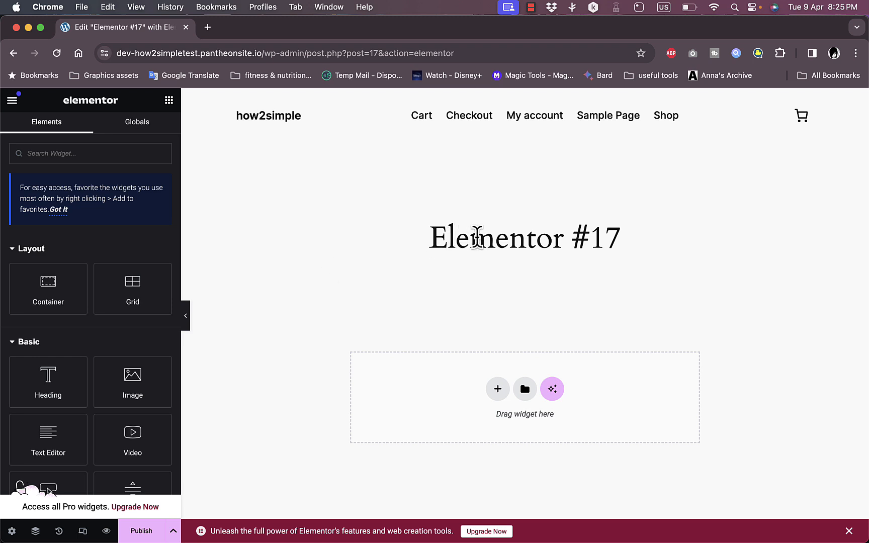
- Add a Heading widget to the page's empty section
scroll(538, 284, down, 1)
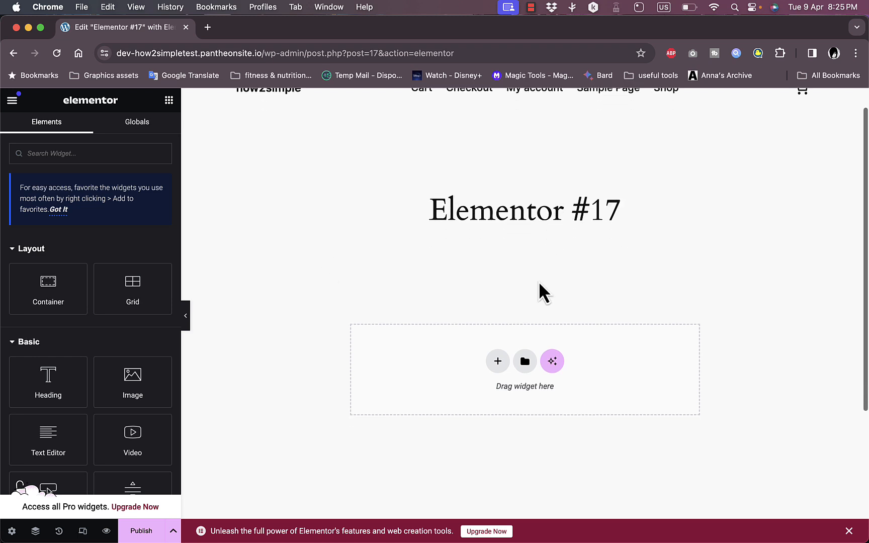
scroll(539, 284, up, 1)
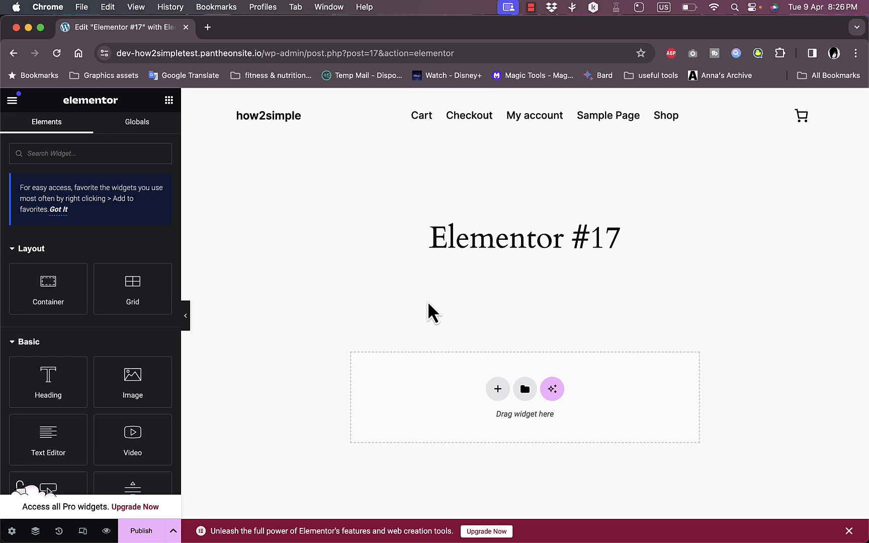
drag(47, 377, 525, 391)
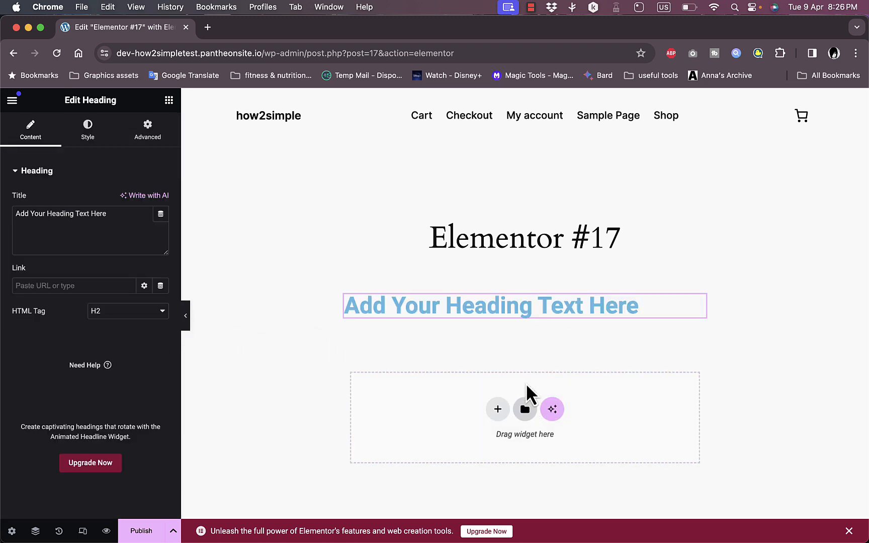
- Replace the heading text with Basic hoodie
double_click(511, 312)
click(511, 313)
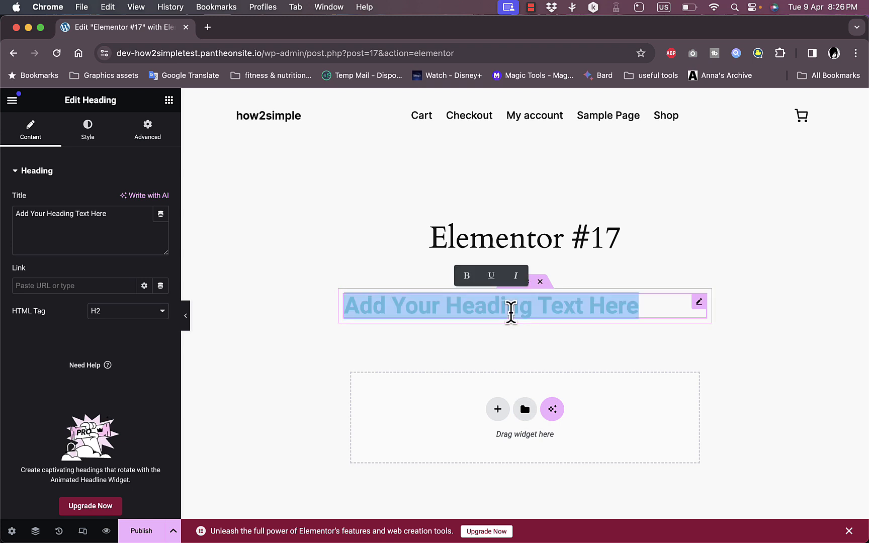
text(Basic)
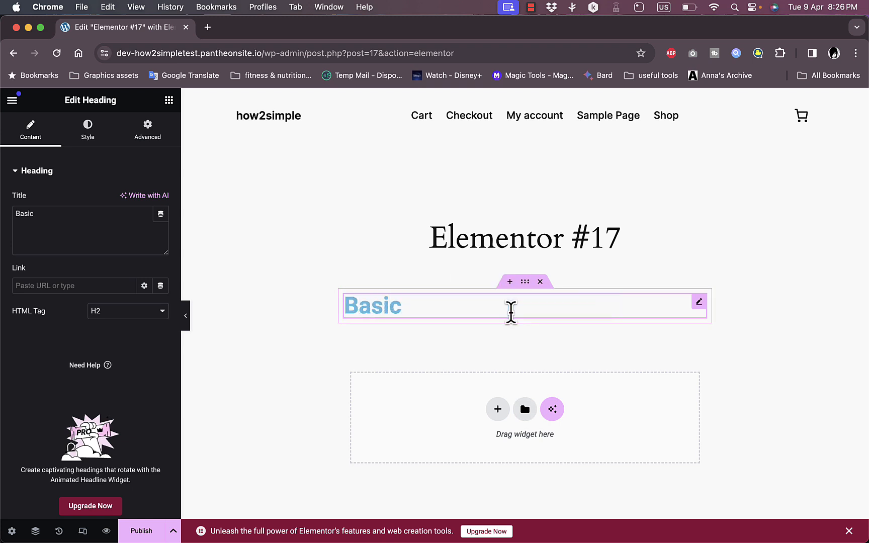
text( hoodi)
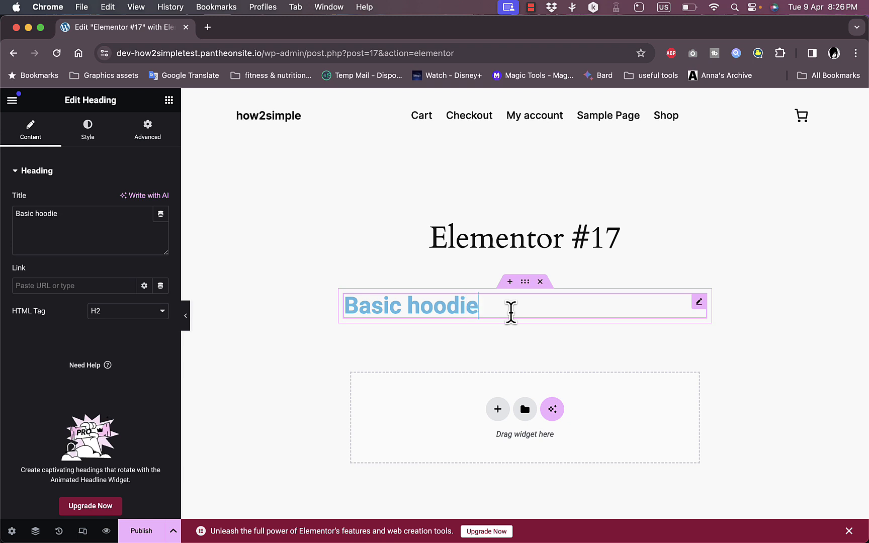
text(e)
drag(476, 304, 345, 305)
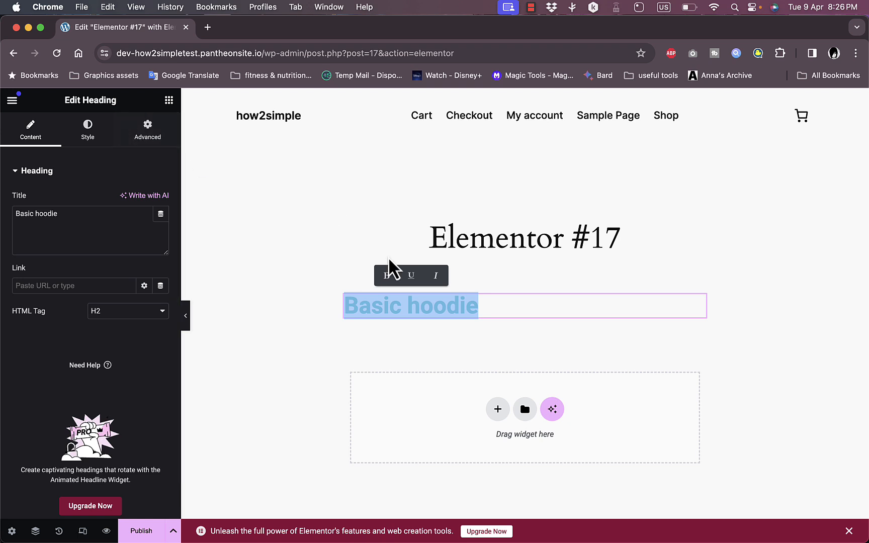
- Center-align the heading and set its text color to blue #2200FF
click(89, 133)
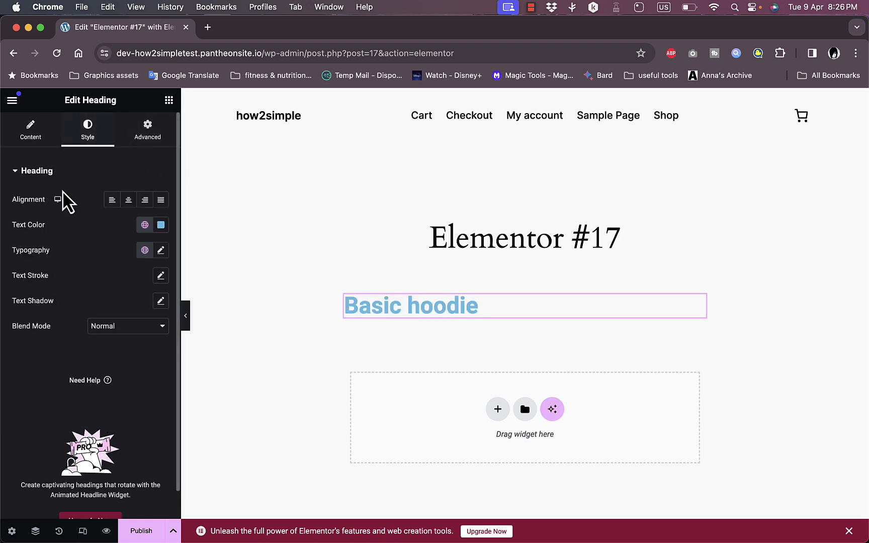
click(133, 200)
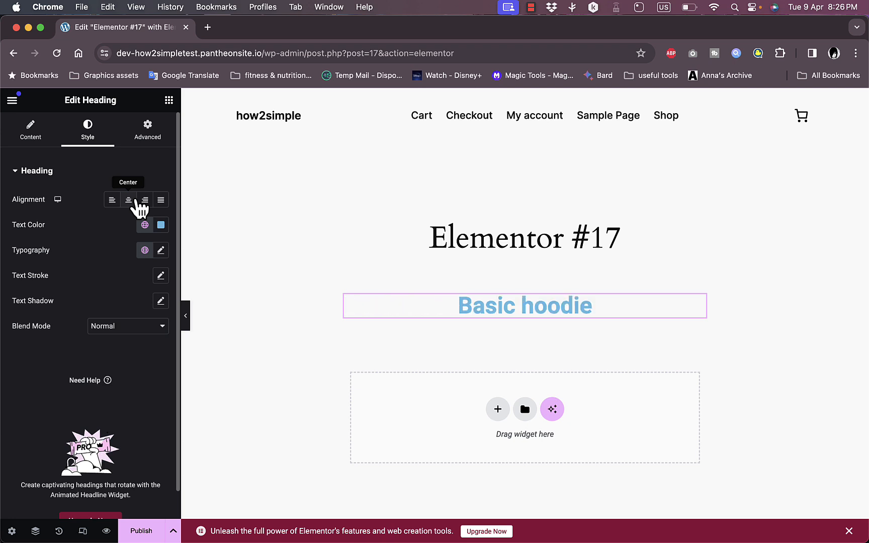
click(161, 225)
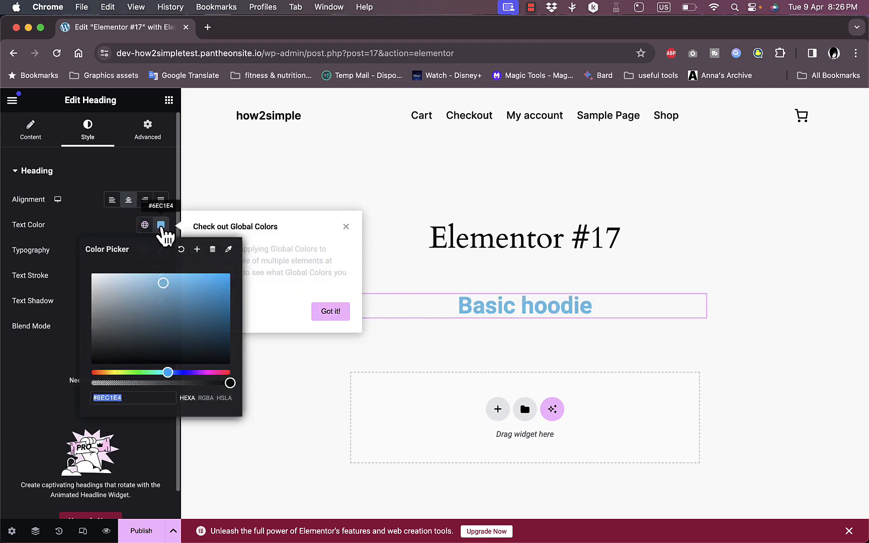
click(187, 373)
drag(176, 286, 240, 270)
click(93, 226)
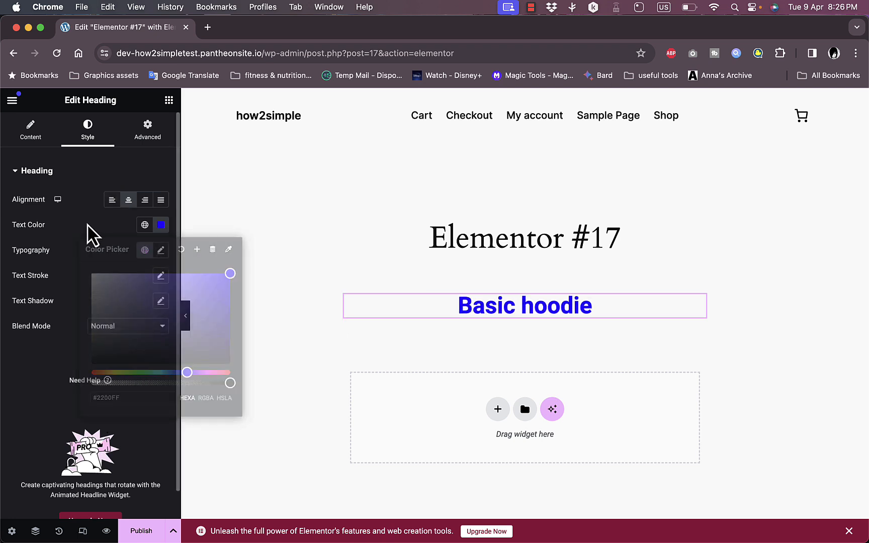
- Set the heading's typography to Roboto Mono at 77 px
click(160, 250)
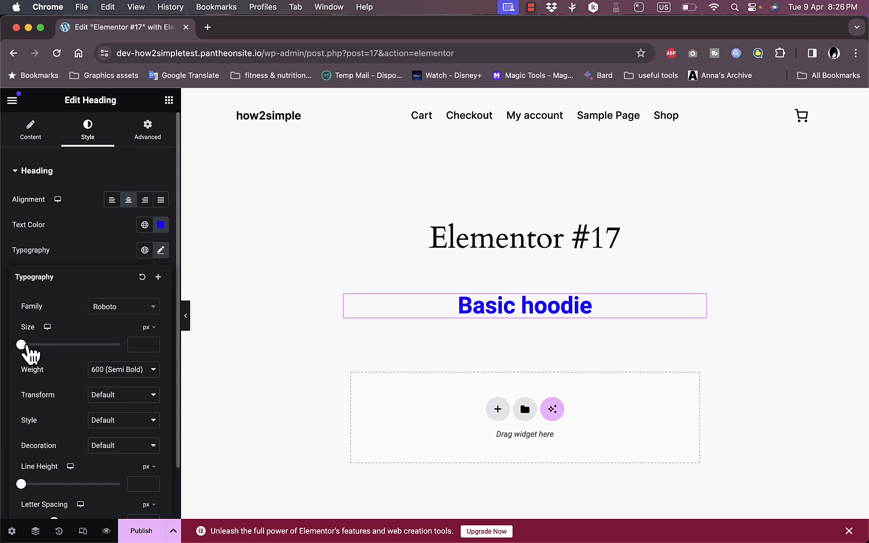
click(143, 312)
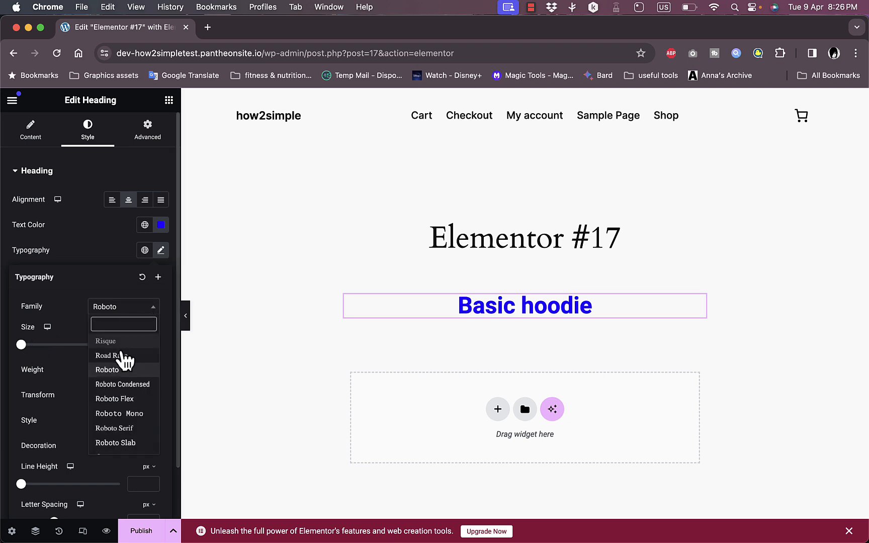
click(121, 413)
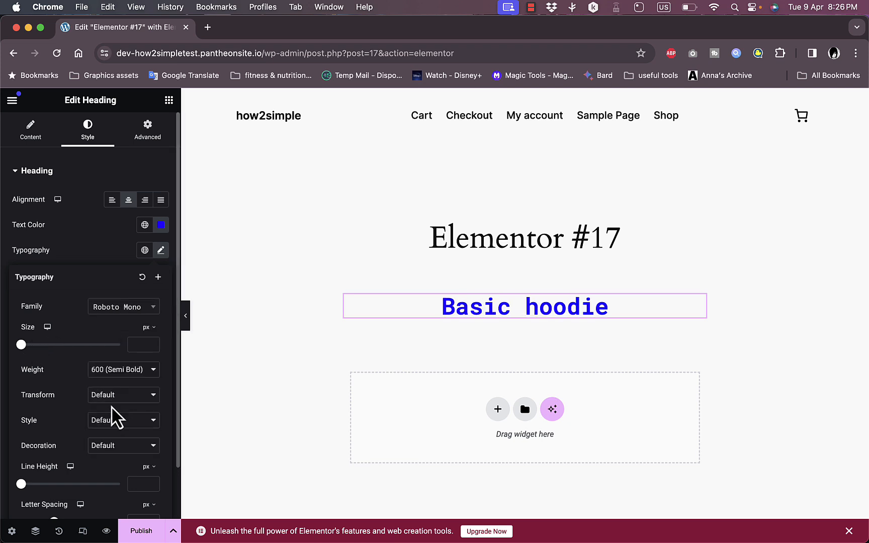
click(27, 345)
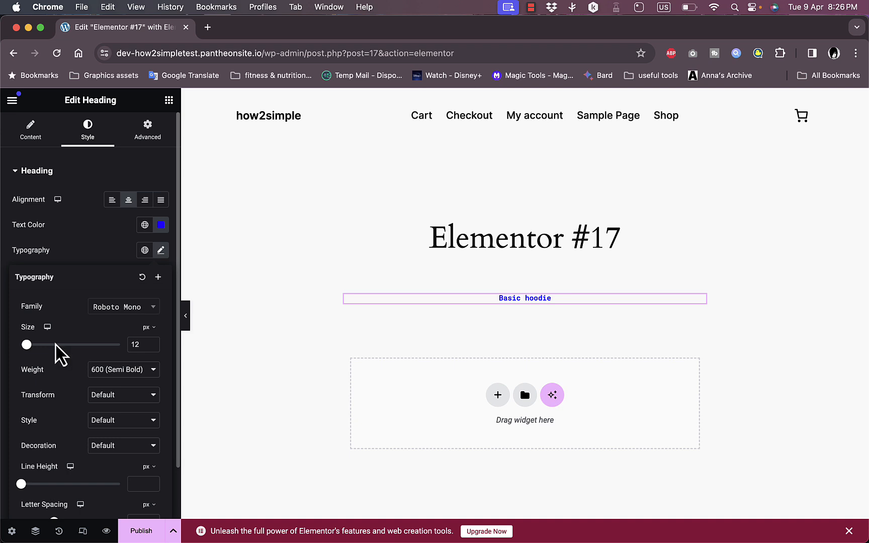
drag(27, 345, 59, 345)
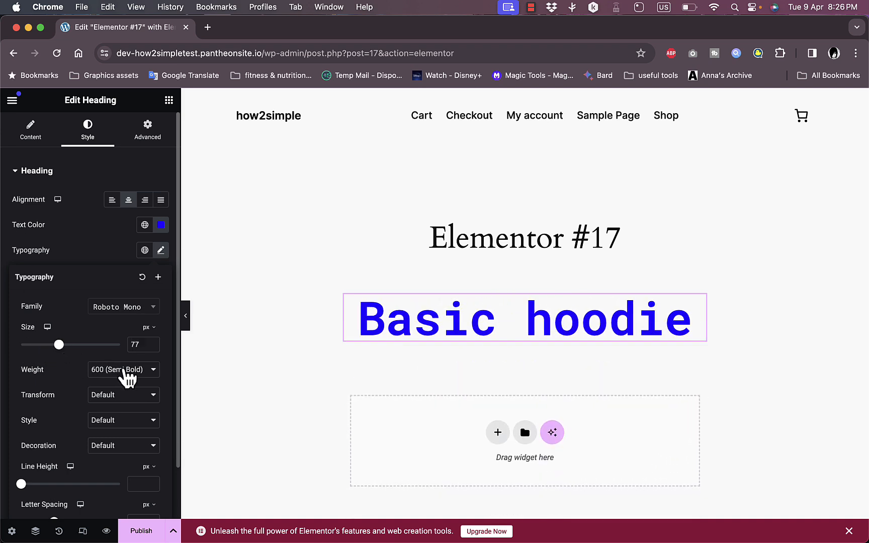
- Browse the heading's Style and Advanced settings
scroll(130, 398, down, 2)
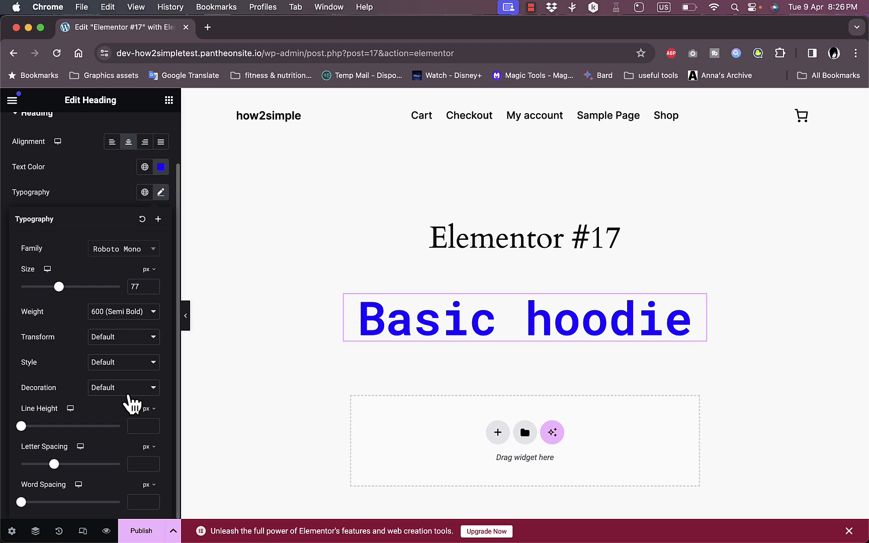
scroll(106, 248, up, 2)
click(36, 173)
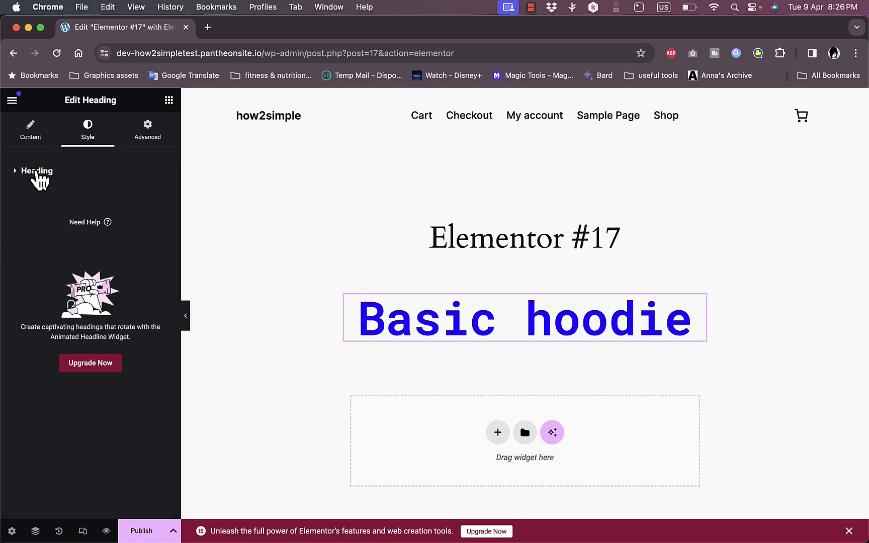
click(49, 173)
click(151, 140)
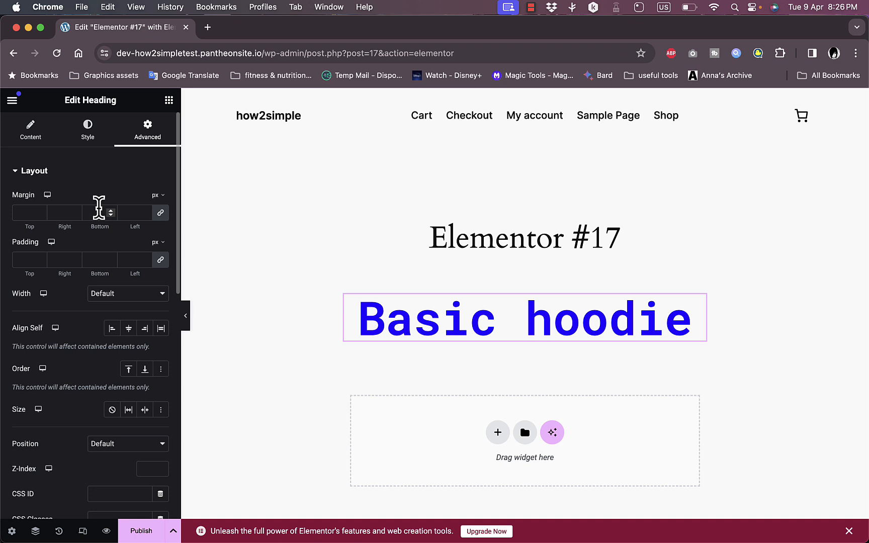
scroll(99, 207, down, 4)
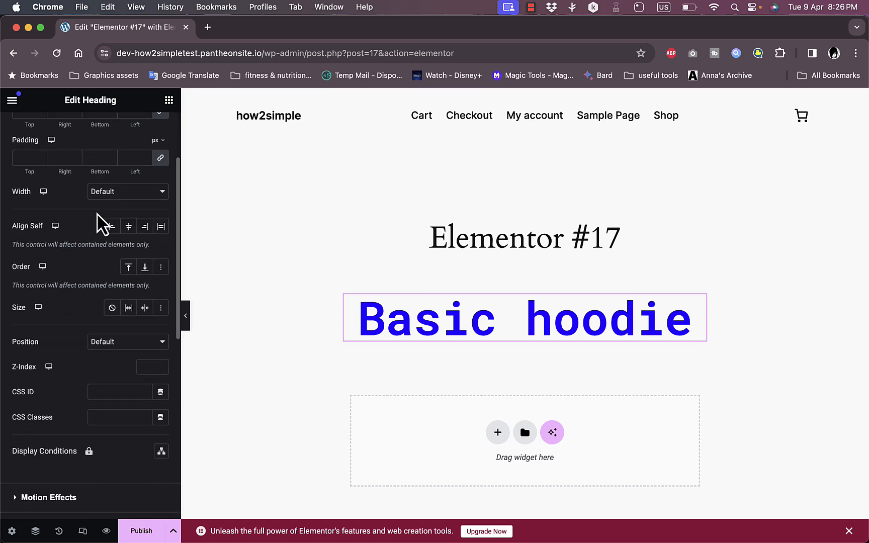
scroll(116, 372, up, 5)
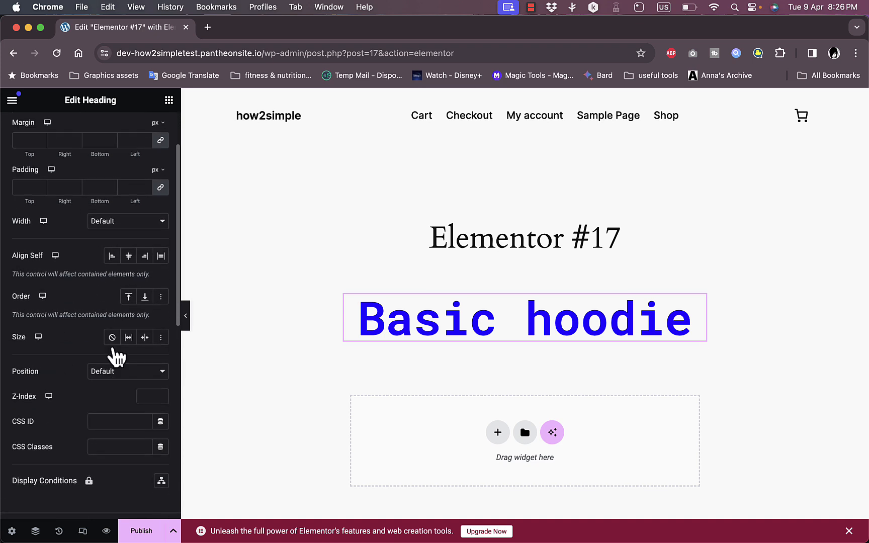
click(31, 132)
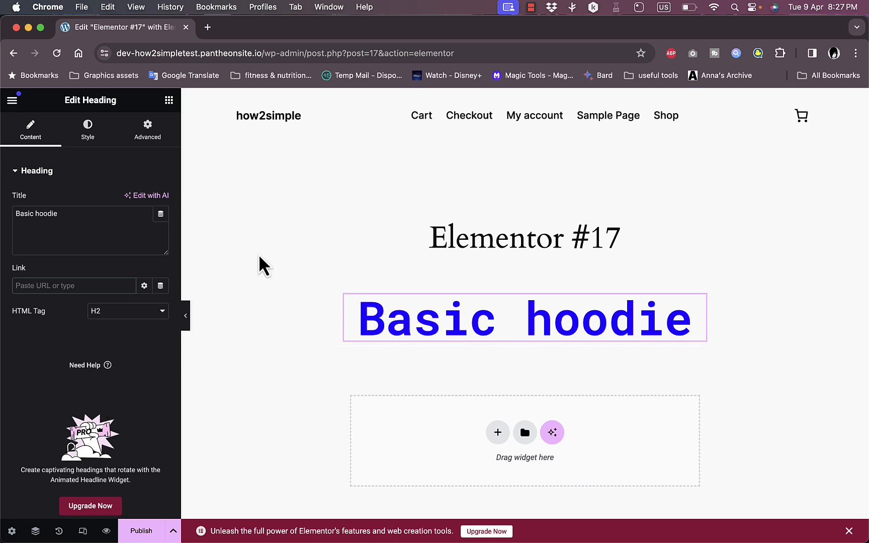
click(12, 100)
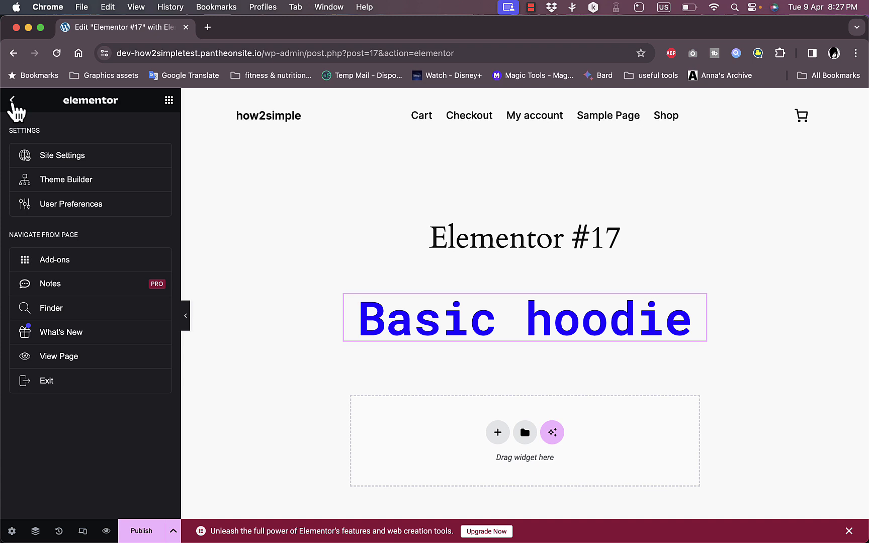
click(13, 99)
scroll(260, 337, down, 3)
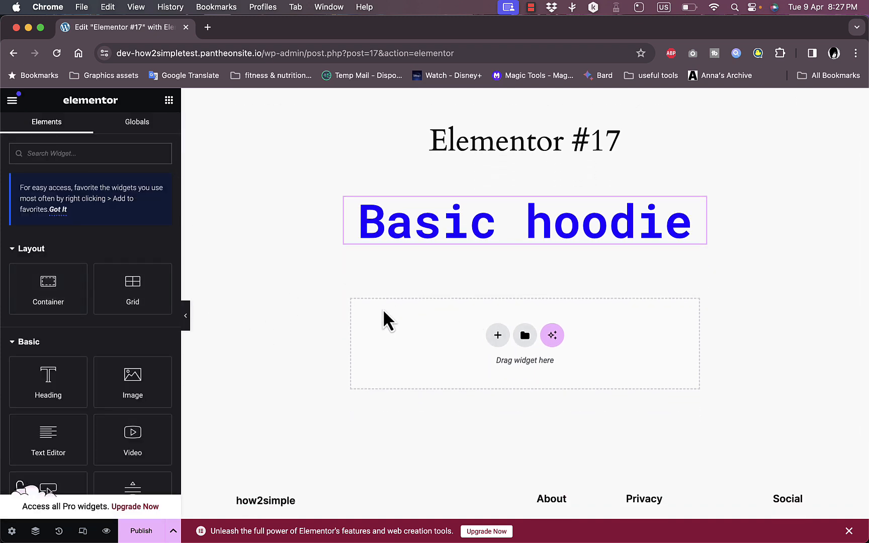
scroll(252, 362, down, 1)
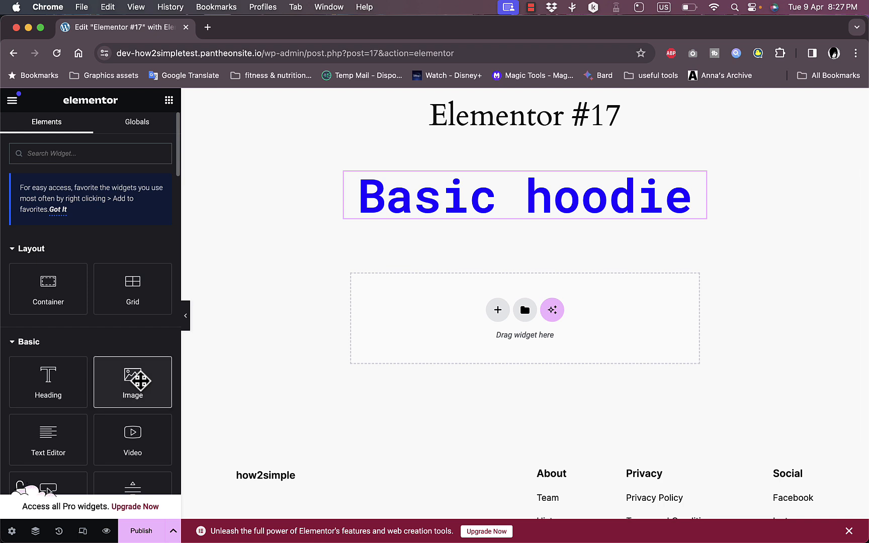
- Add an Image widget below the heading and upload Hoodie_Print-Black-1kopiera2_1380x.progressive.webp from Downloads as its image
drag(139, 381, 501, 324)
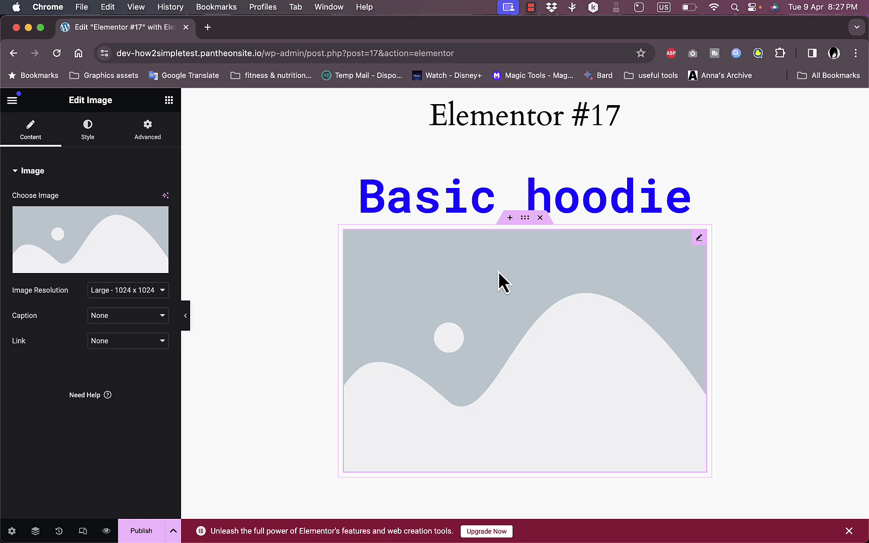
mouse_move(112, 247)
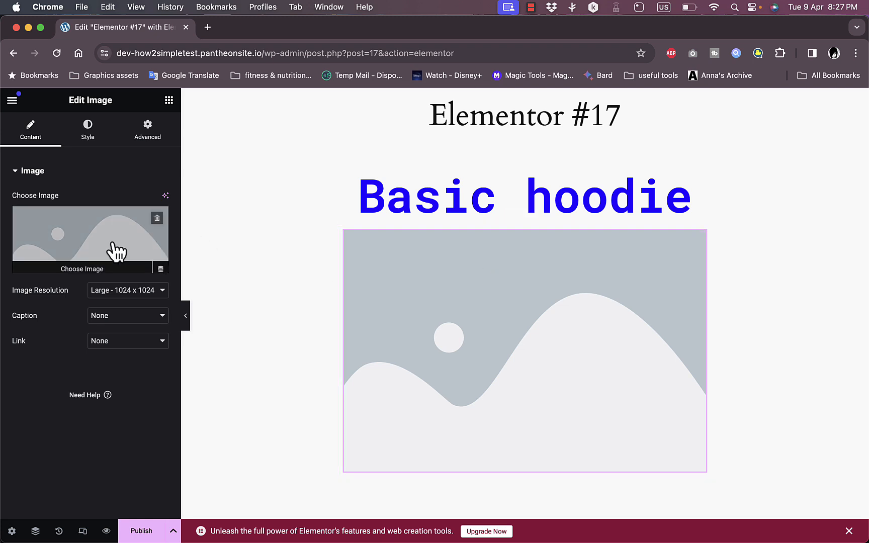
click(85, 251)
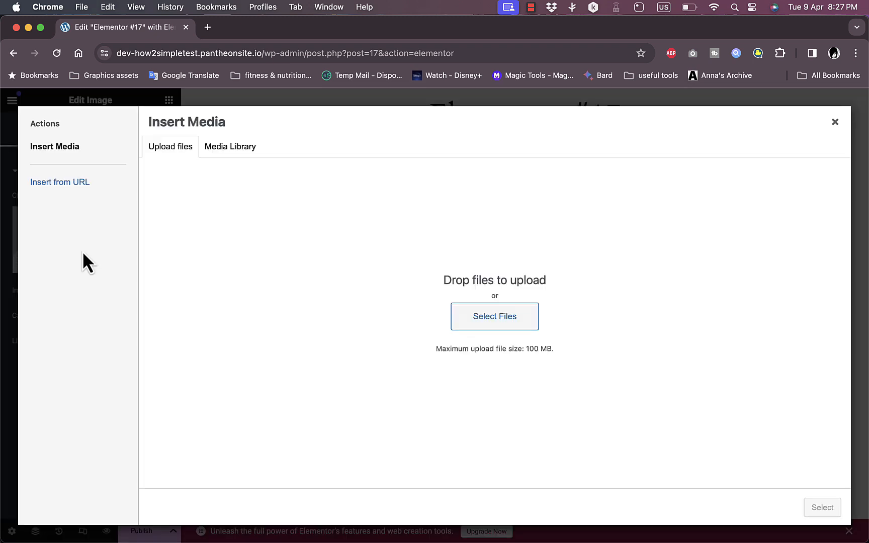
click(475, 326)
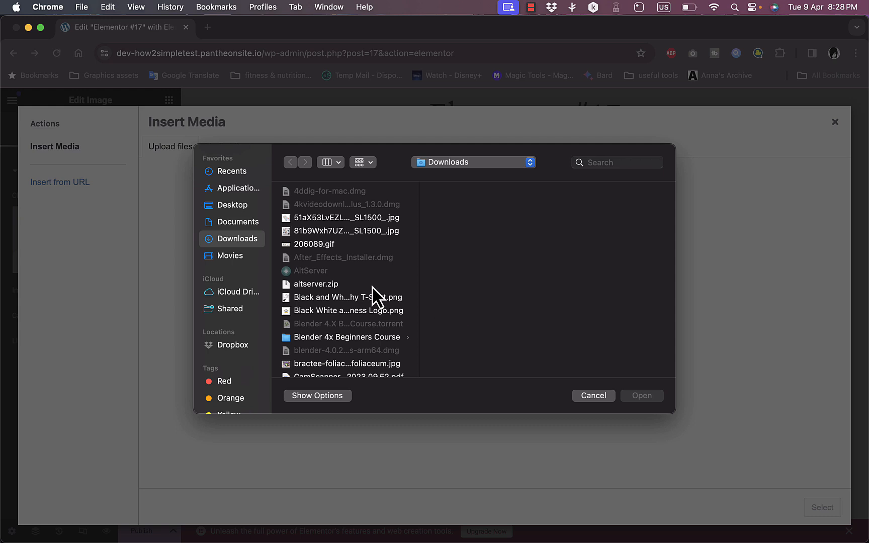
scroll(373, 294, down, 2)
scroll(372, 294, down, 8)
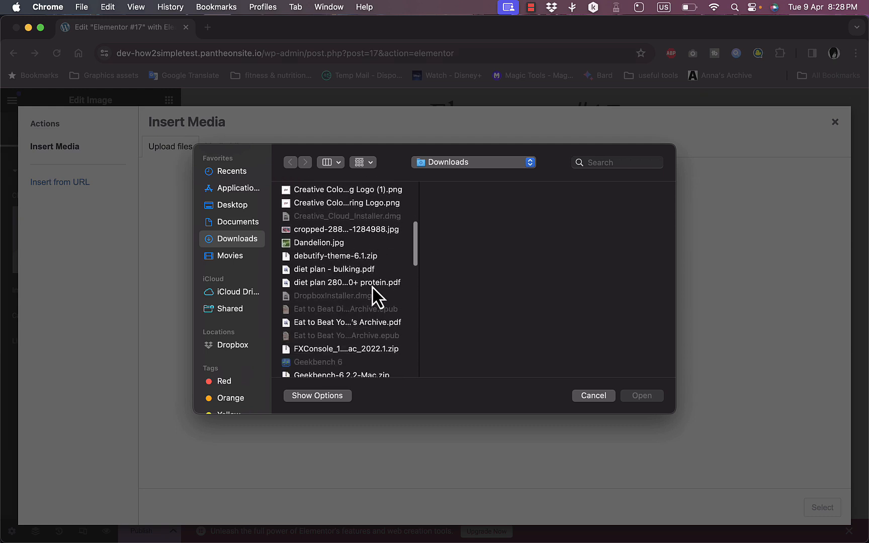
scroll(372, 294, down, 2)
scroll(349, 257, down, 2)
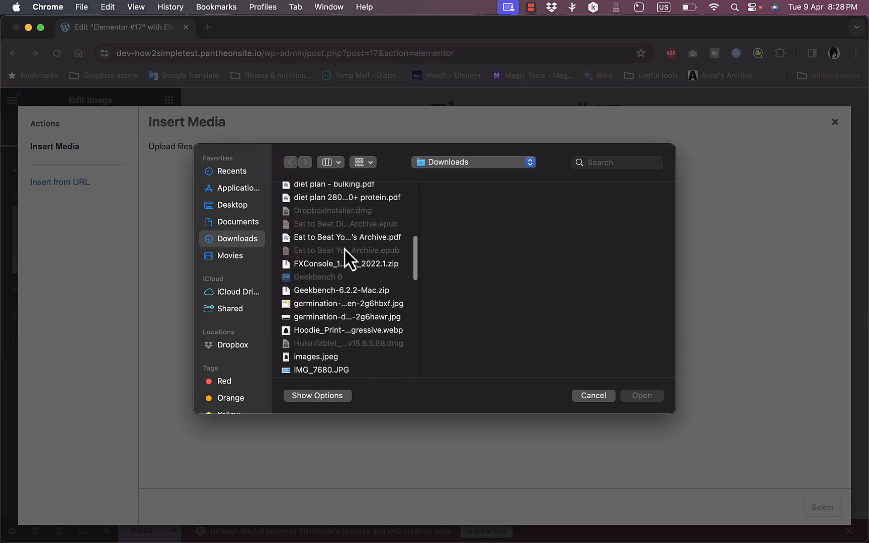
click(346, 329)
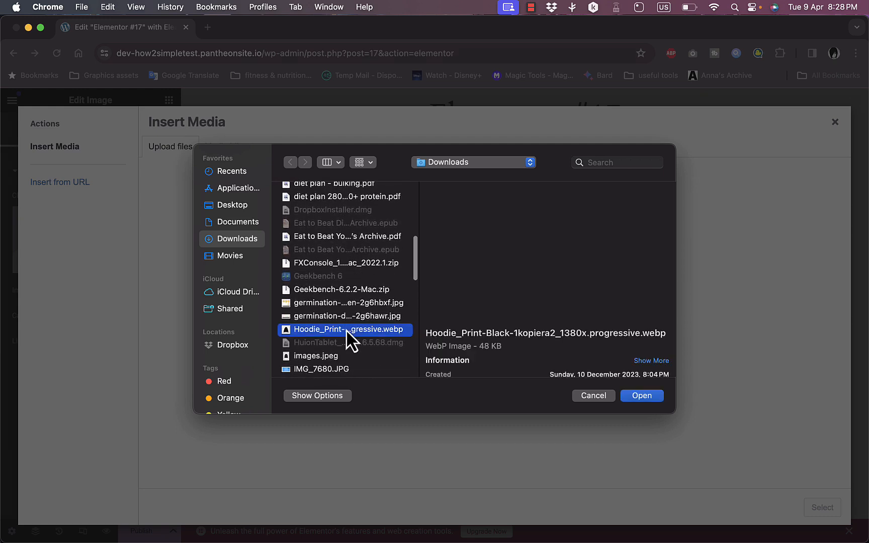
click(640, 397)
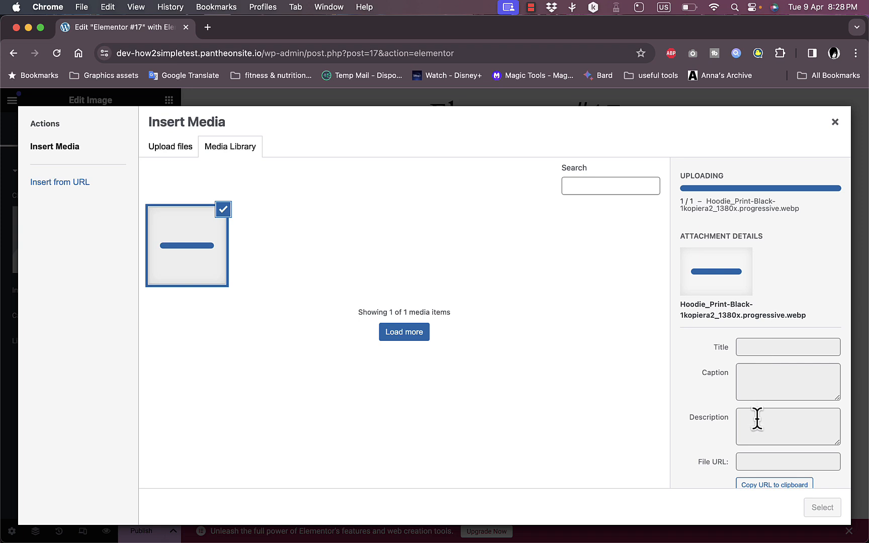
scroll(757, 458, down, 2)
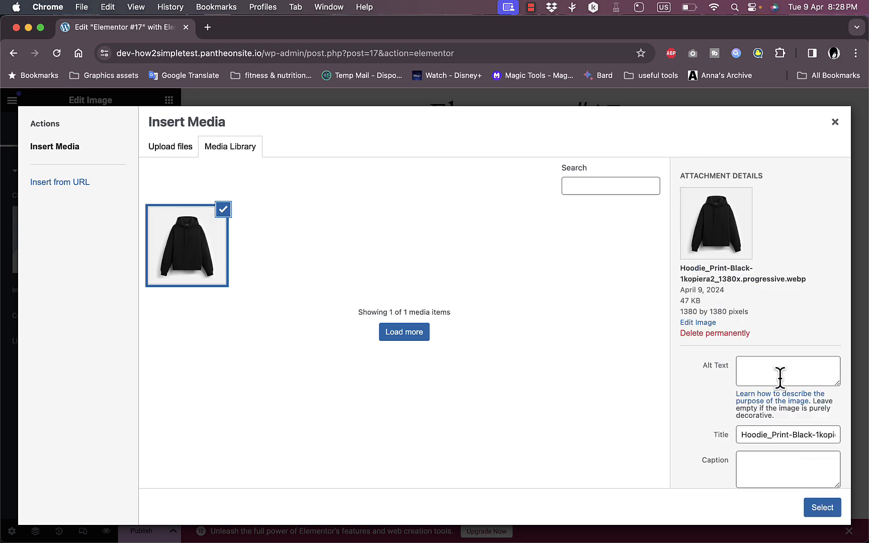
click(825, 507)
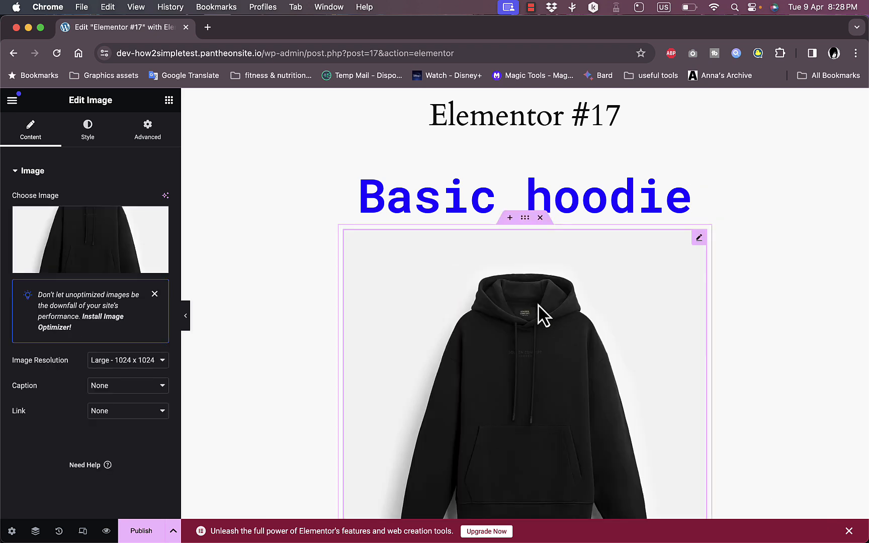
- Set the hoodie image's link to Custom URL
scroll(269, 348, down, 3)
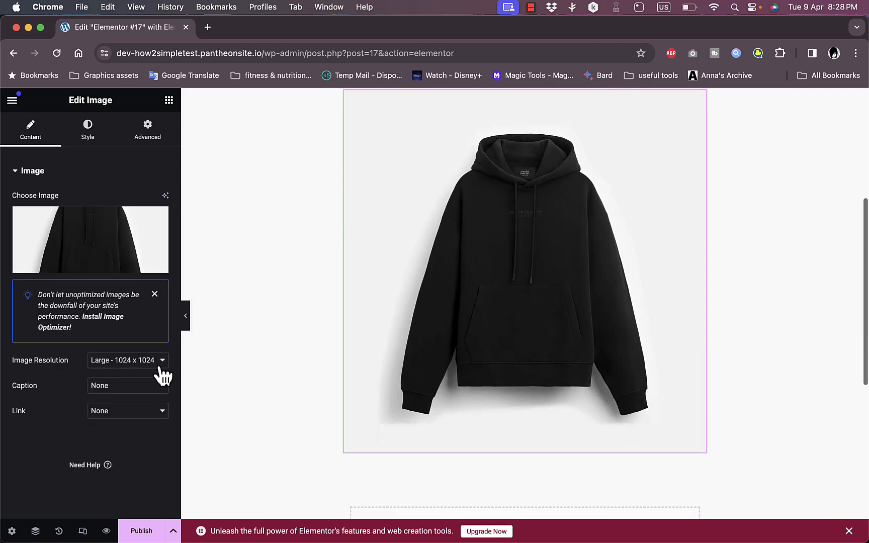
click(144, 411)
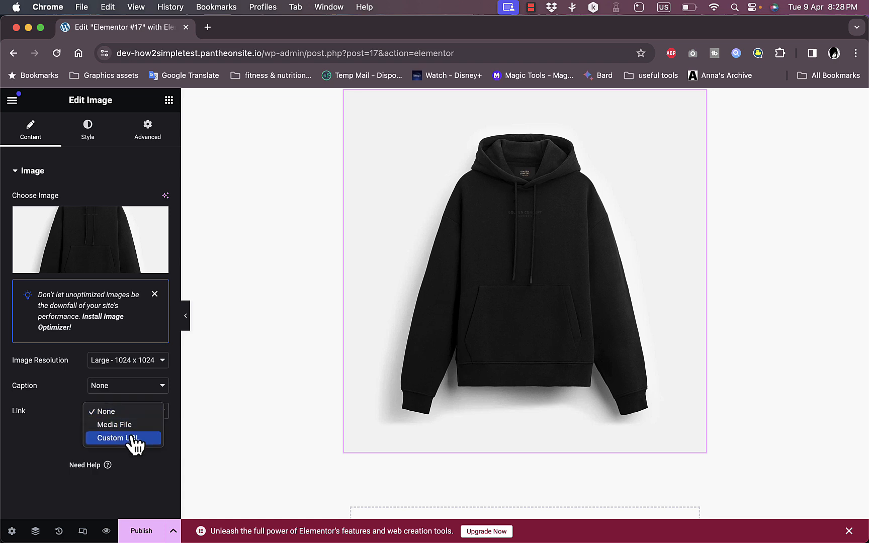
click(132, 440)
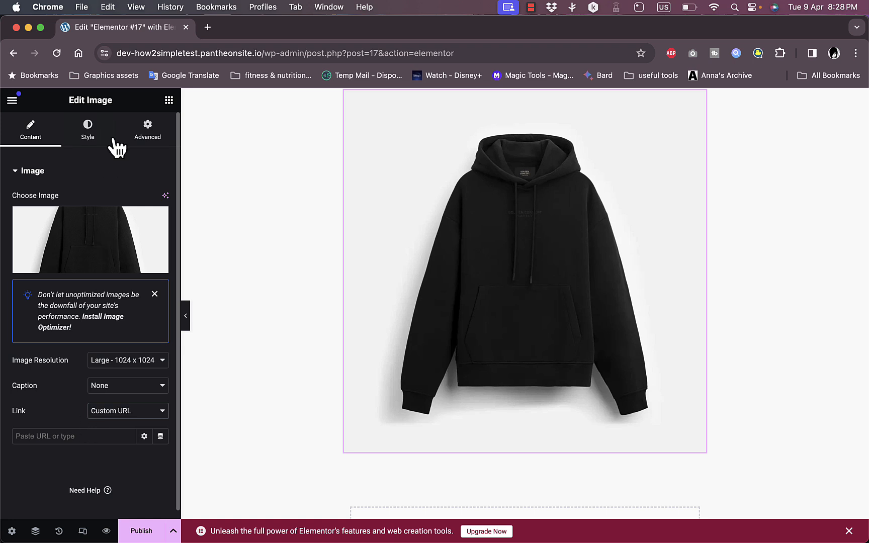
- Move the hoodie image above the heading, then return it below the heading
scroll(309, 193, up, 3)
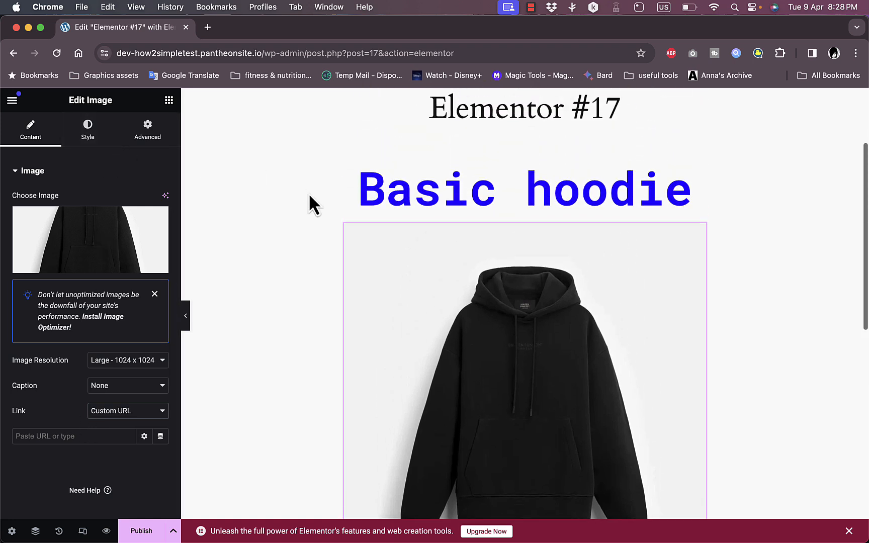
drag(595, 319, 599, 181)
scroll(571, 234, down, 5)
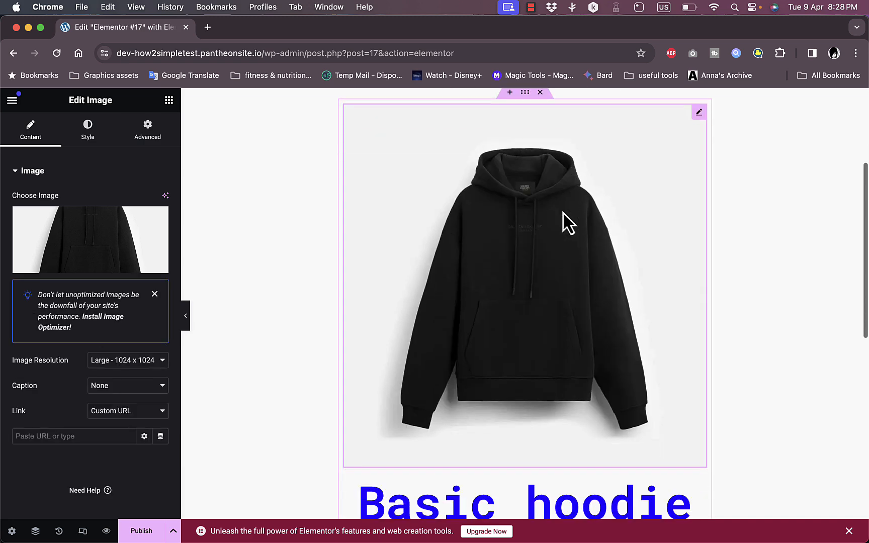
drag(562, 223, 562, 366)
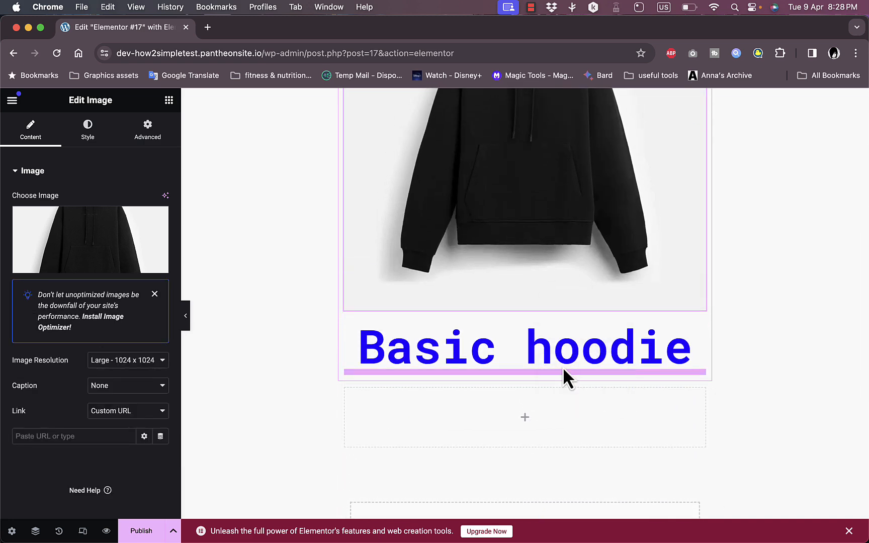
- Add a Flexbox container with two columns on top and one full-width row below
scroll(563, 366, down, 6)
scroll(502, 282, up, 2)
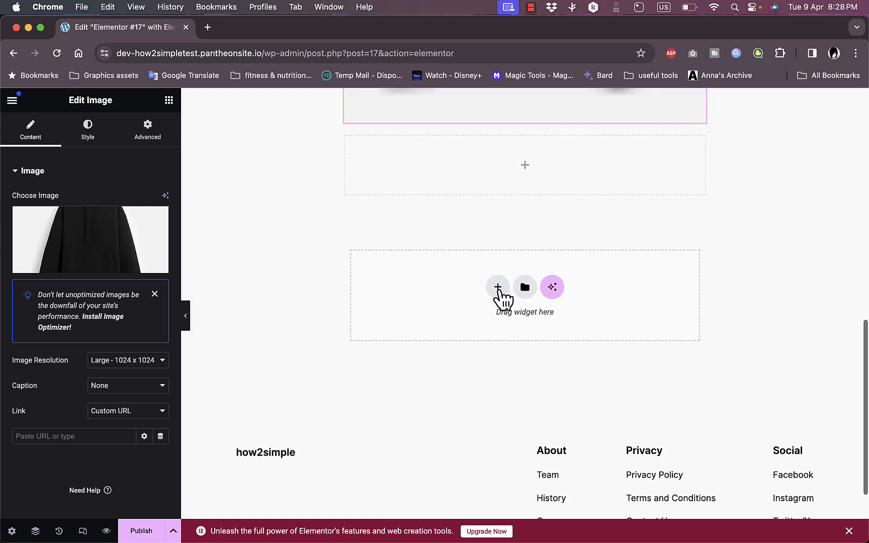
click(497, 295)
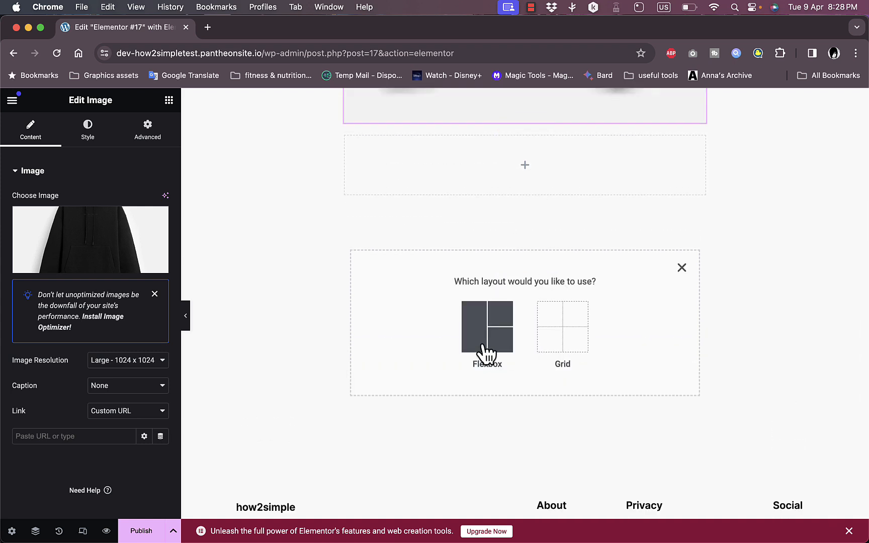
click(475, 317)
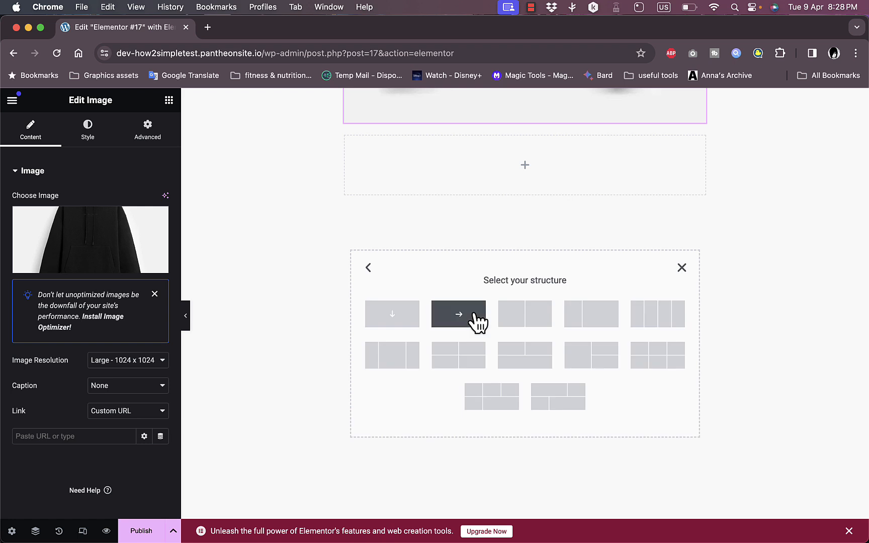
click(530, 360)
- Delete the empty container between the hoodie image and the new layout
scroll(533, 339, up, 2)
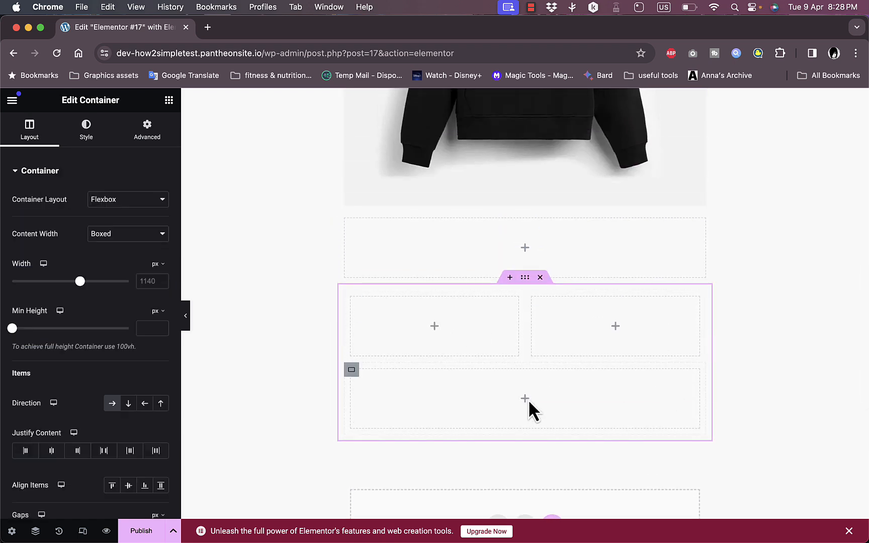
click(527, 251)
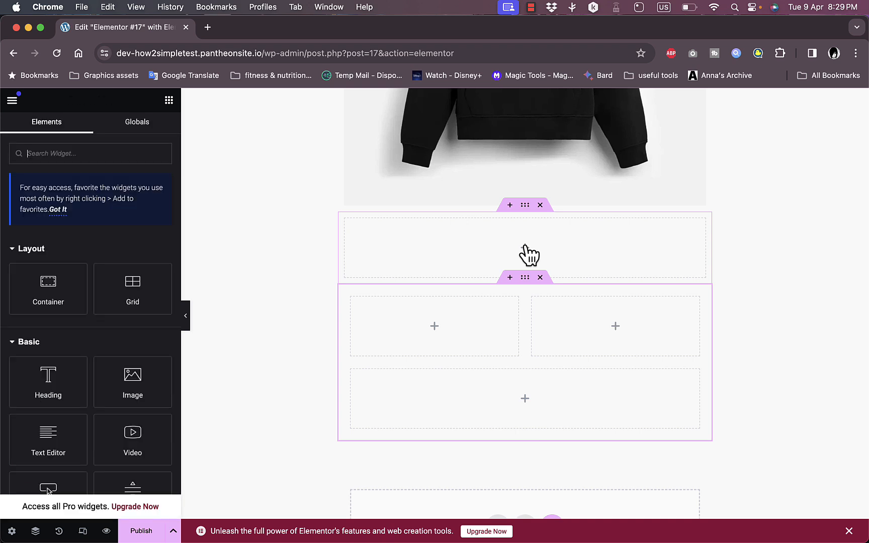
click(540, 205)
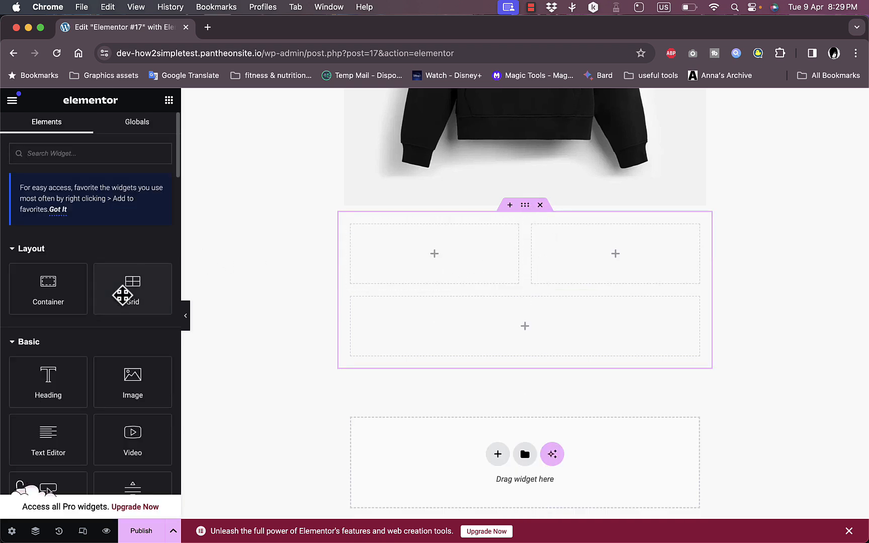
- Add an Image widget to the left column and upload Black and White Simple Typography T-Shirt.png as its image
scroll(123, 292, down, 4)
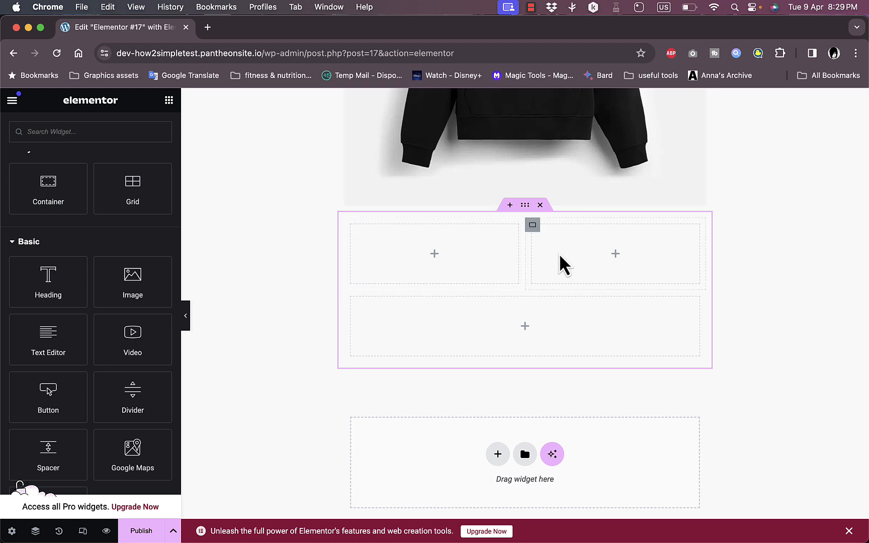
drag(136, 281, 421, 265)
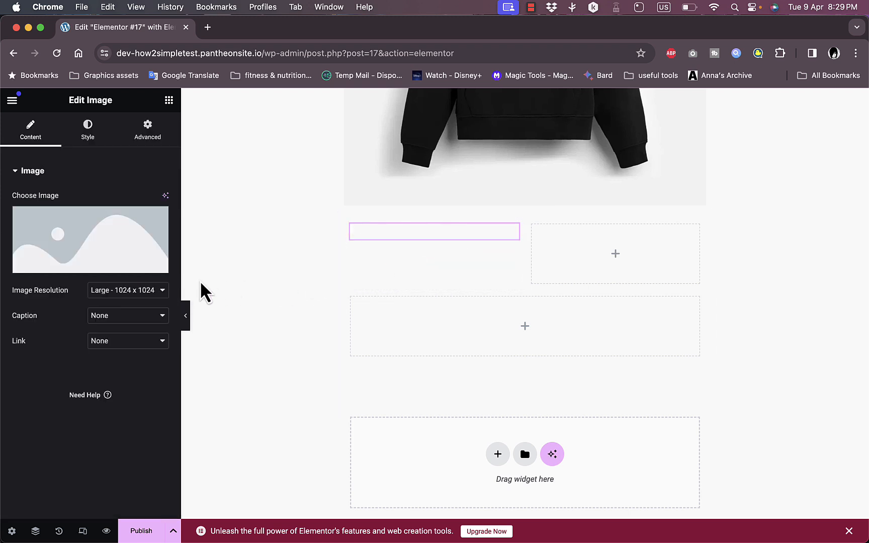
click(100, 265)
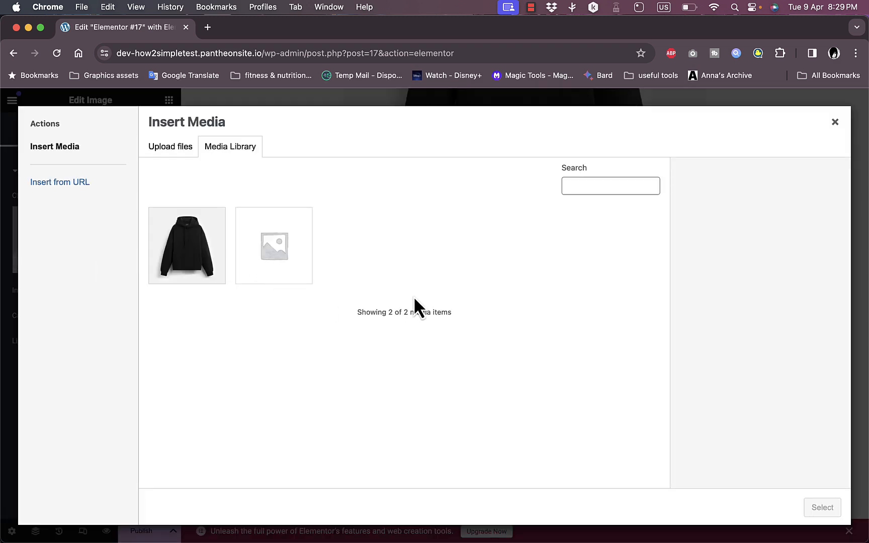
click(277, 251)
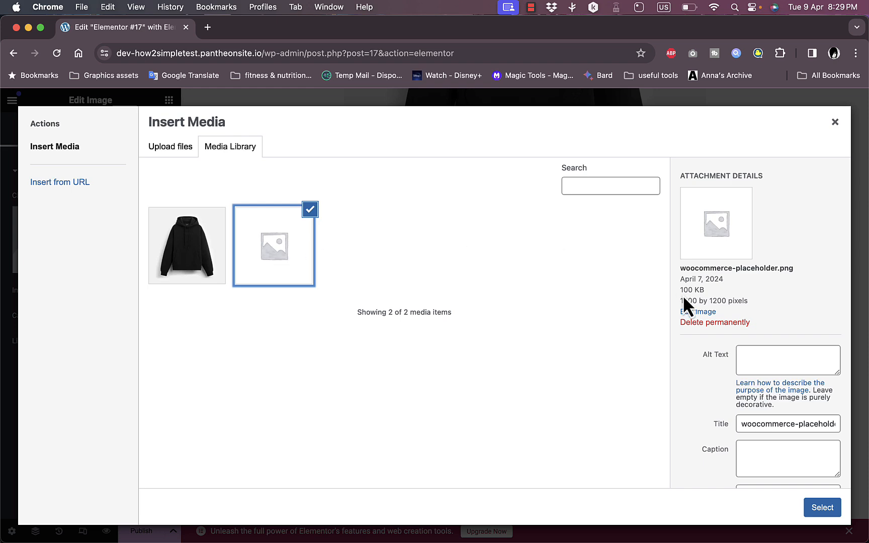
click(171, 148)
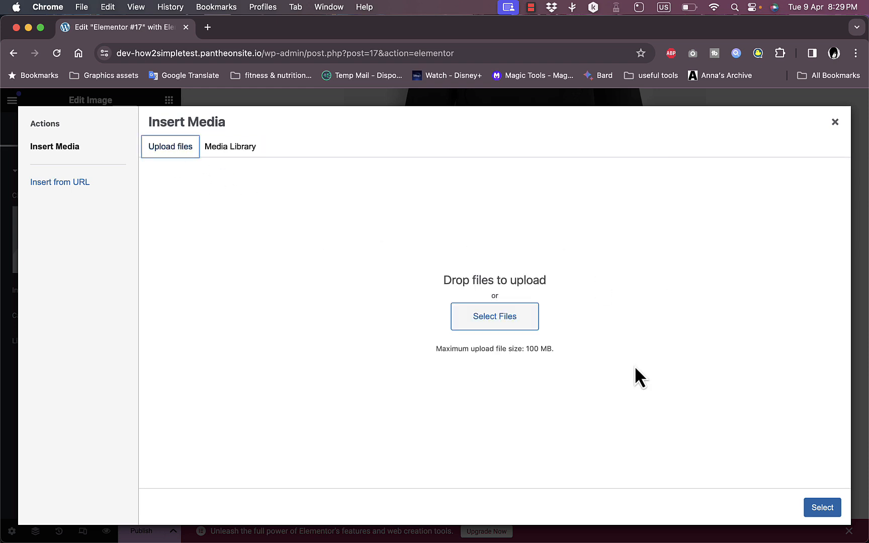
click(494, 316)
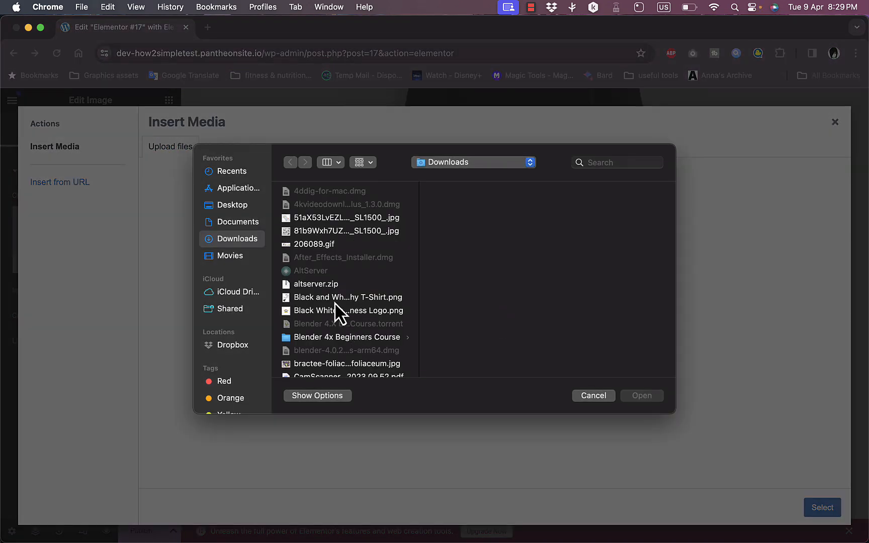
click(334, 301)
click(635, 398)
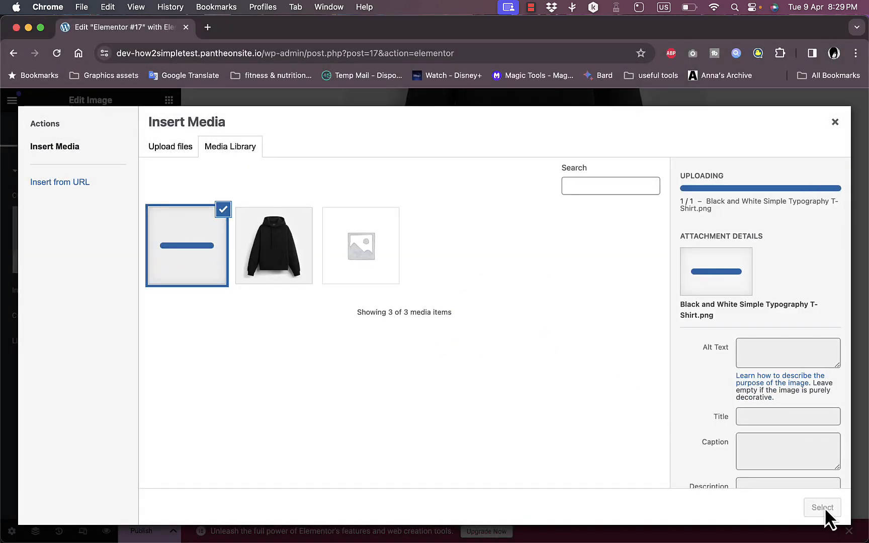
click(822, 507)
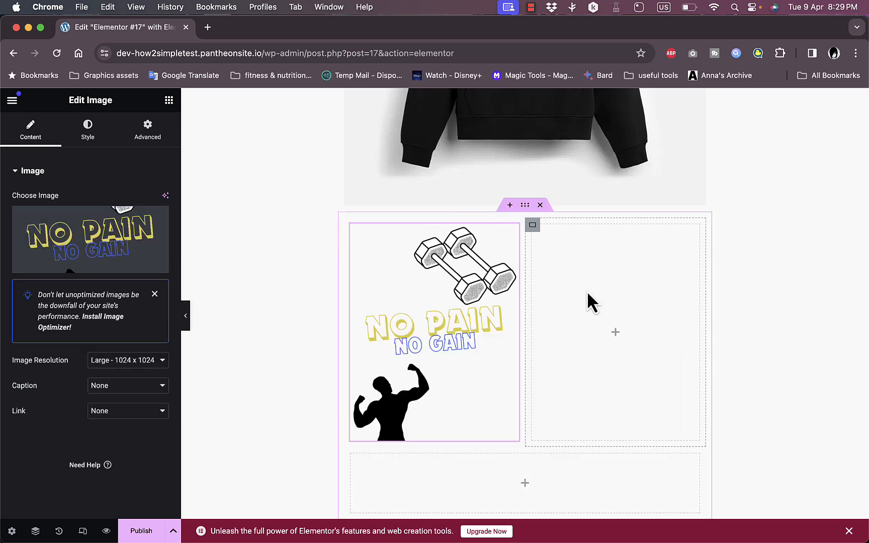
- Add a Video widget to the right column and set its source to Self Hosted
click(617, 332)
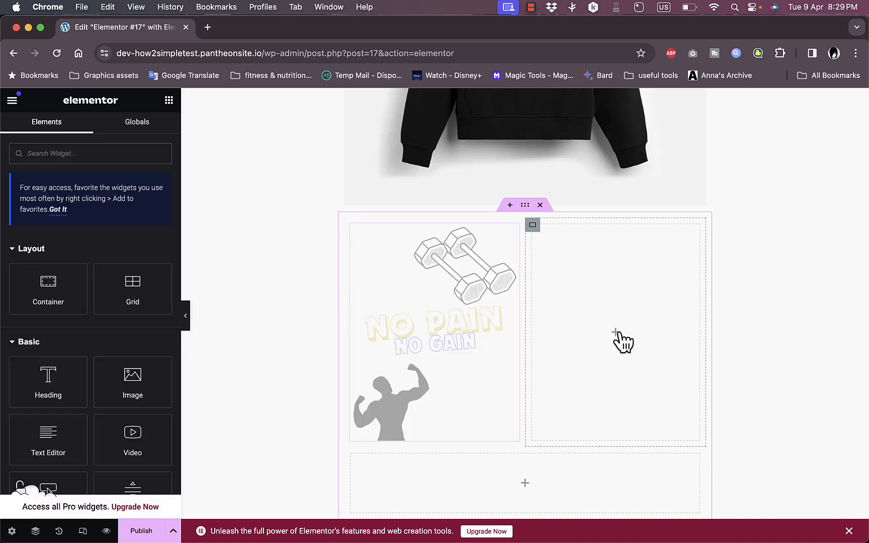
scroll(123, 387, down, 1)
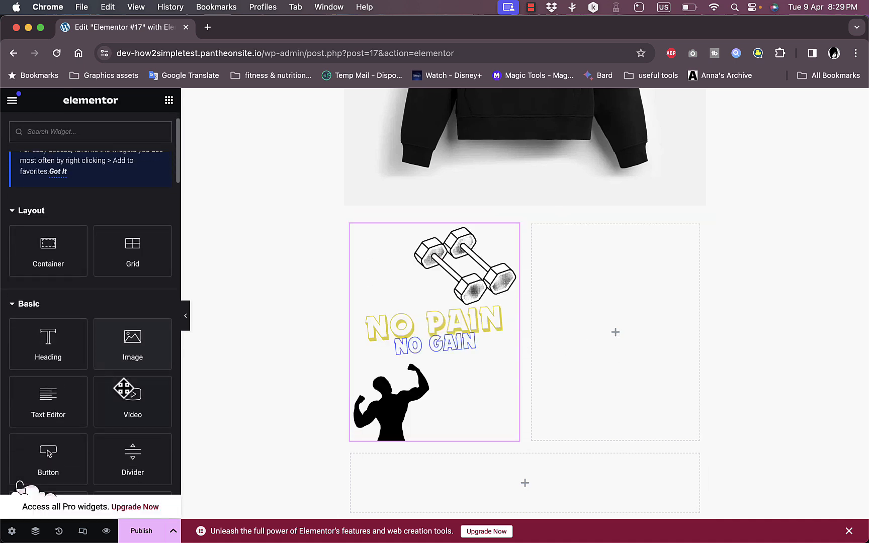
scroll(123, 387, down, 2)
drag(129, 342, 624, 315)
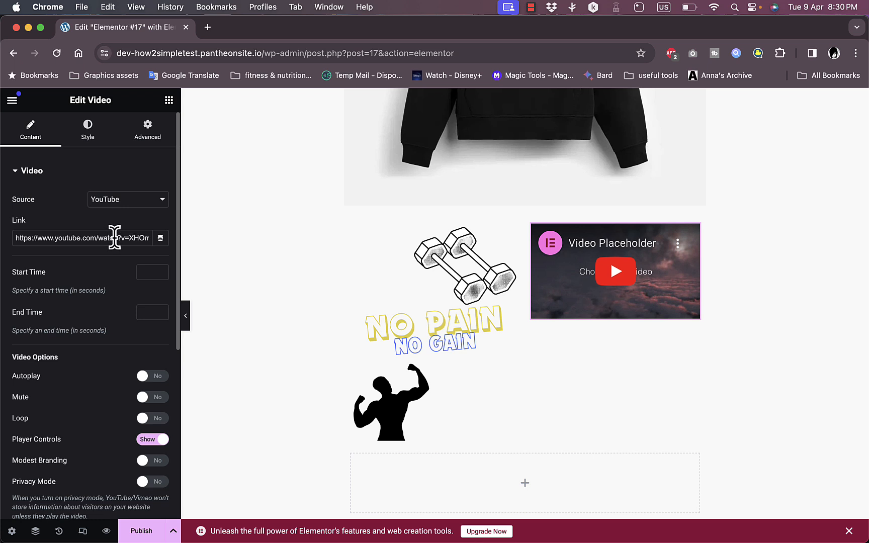
click(140, 203)
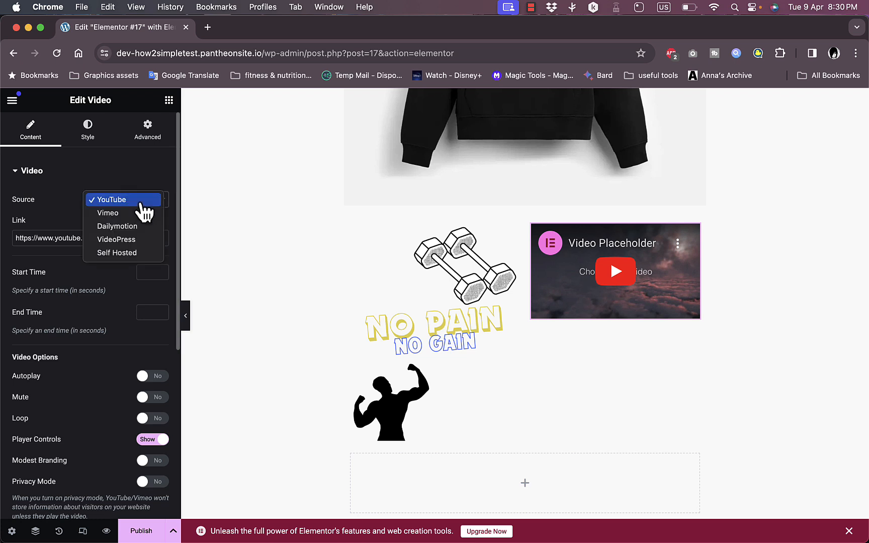
click(137, 253)
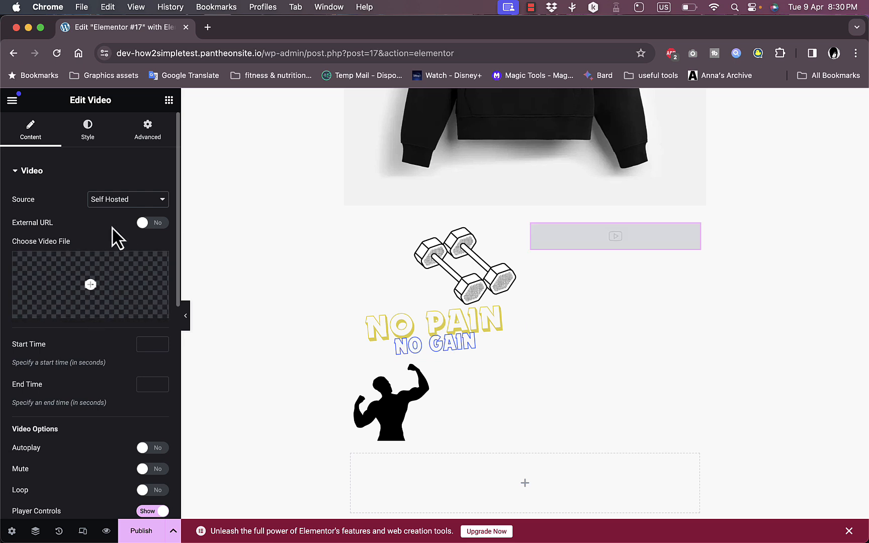
- Examine the Video widget's External URL toggle and its video options
click(150, 222)
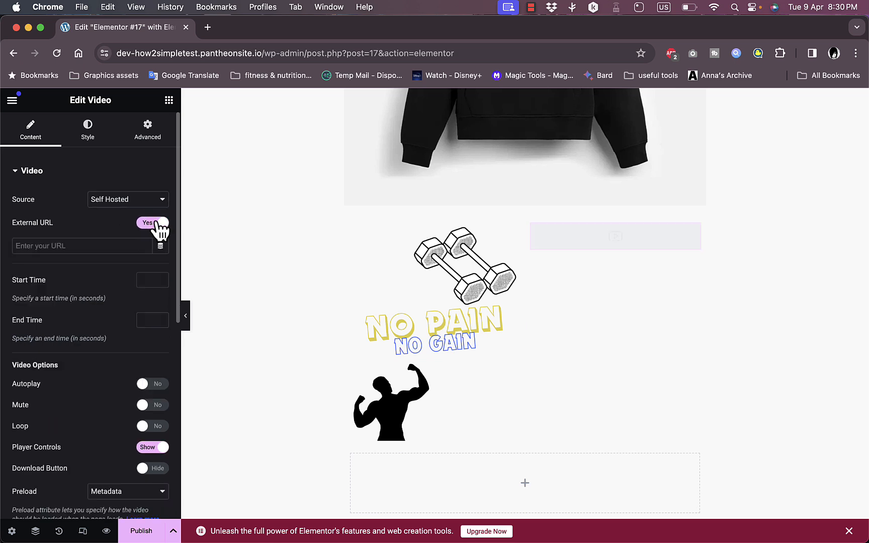
click(157, 223)
scroll(111, 240, down, 2)
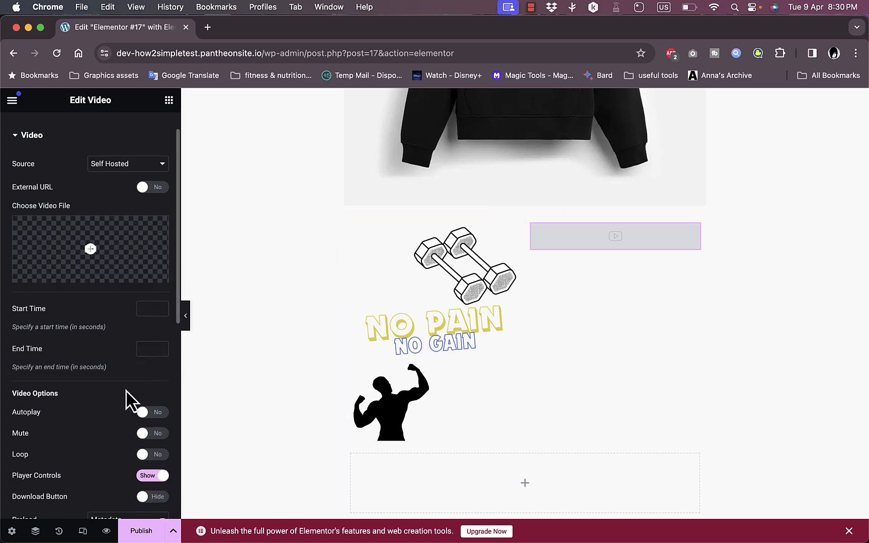
scroll(140, 348, down, 3)
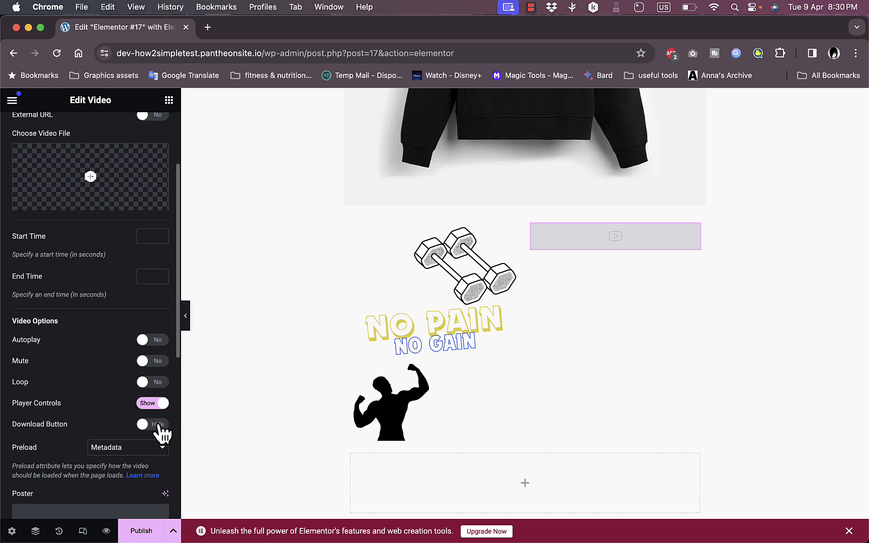
scroll(120, 414, down, 10)
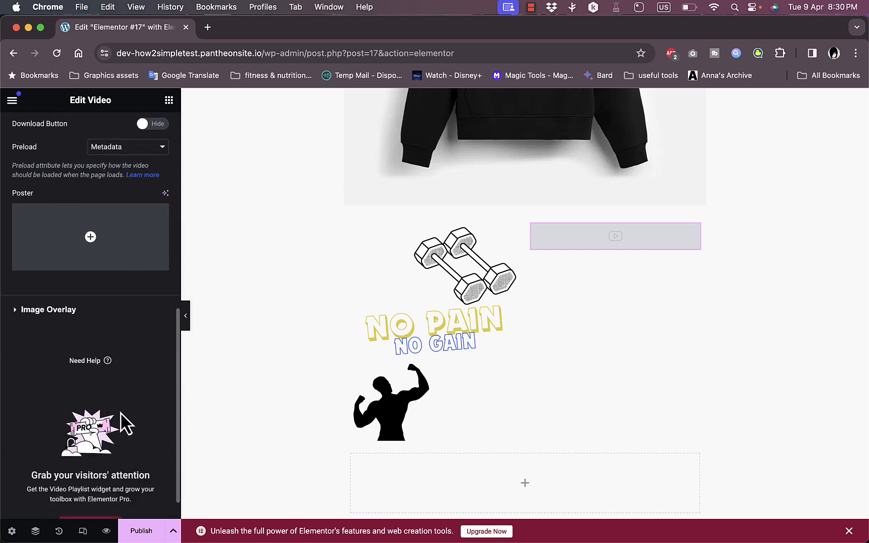
scroll(113, 327, down, 1)
scroll(113, 330, up, 10)
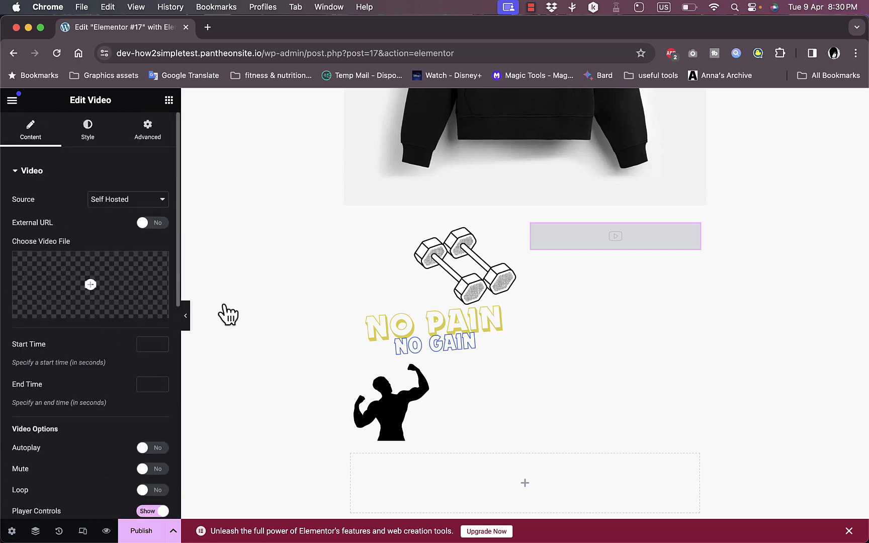
- Add a Button widget to the full-width bottom row and set its text to buy now
click(528, 483)
scroll(127, 339, down, 5)
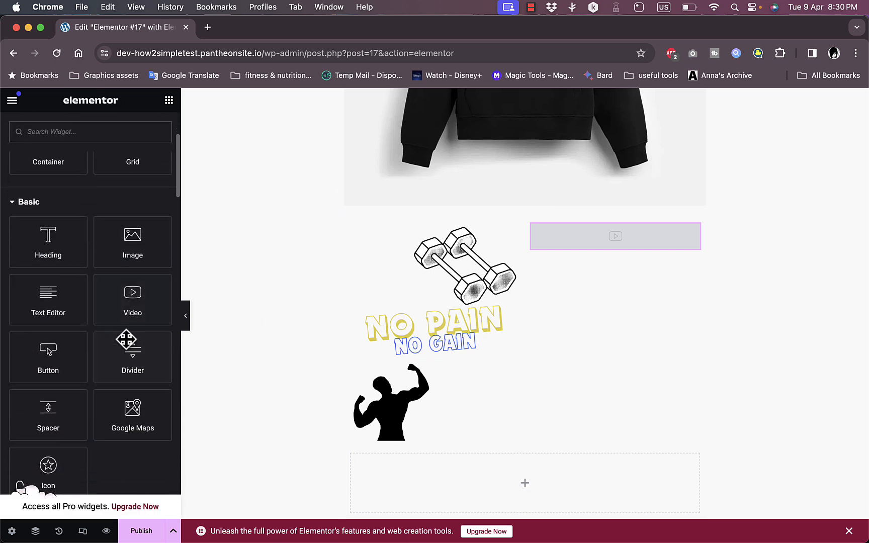
drag(49, 350, 537, 477)
scroll(397, 375, down, 3)
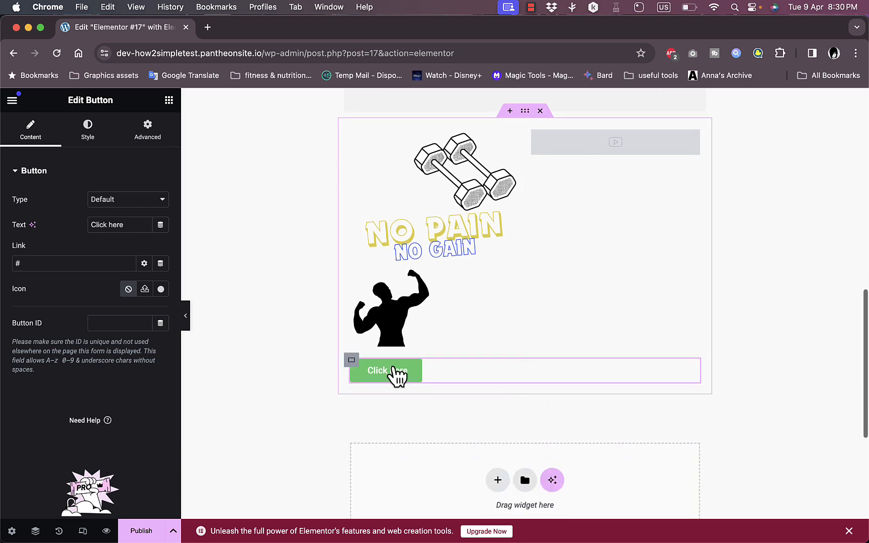
click(417, 377)
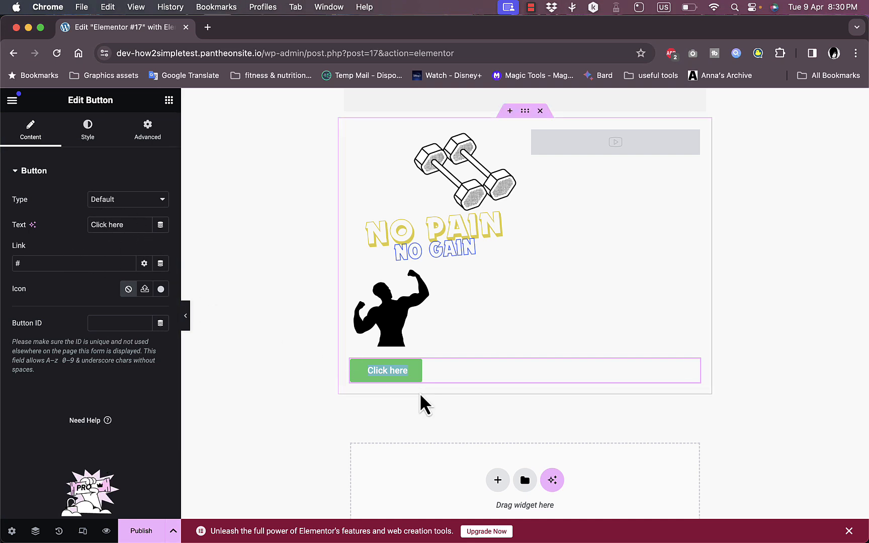
text(bu)
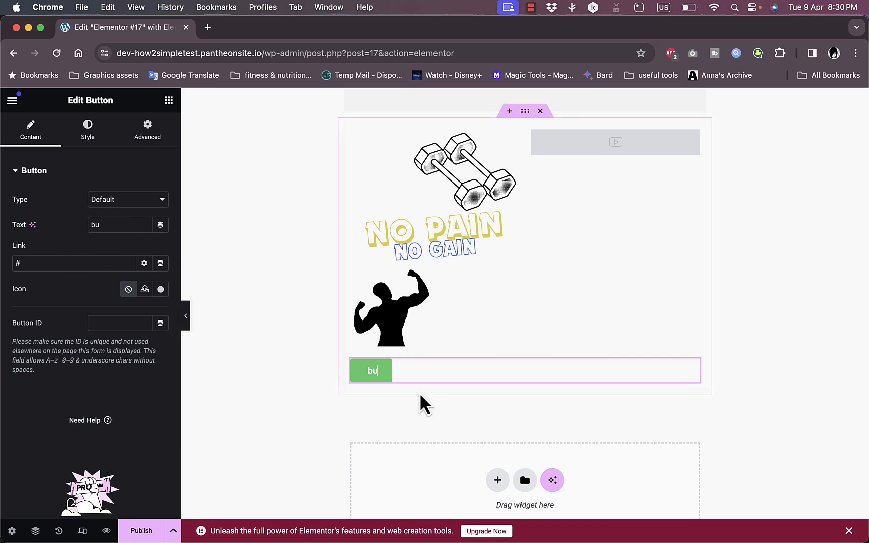
text(y now)
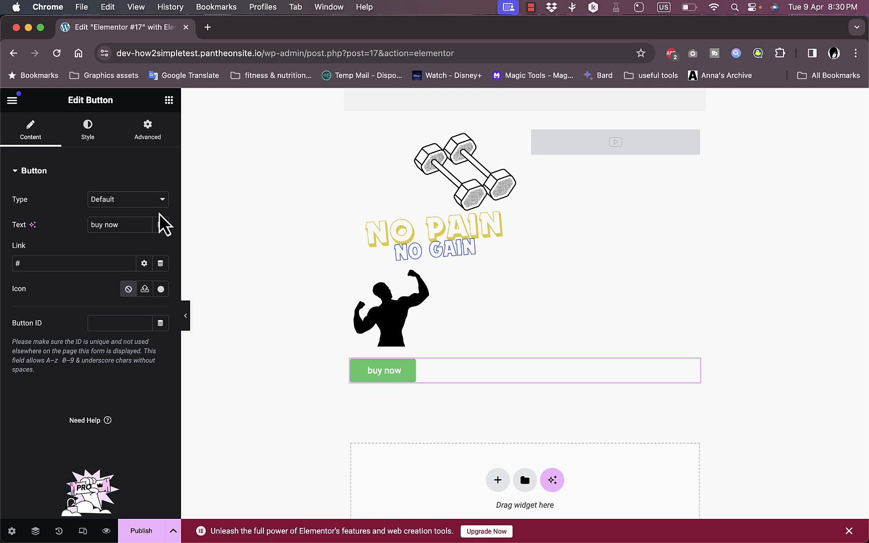
- Center-align the buy now button
click(86, 264)
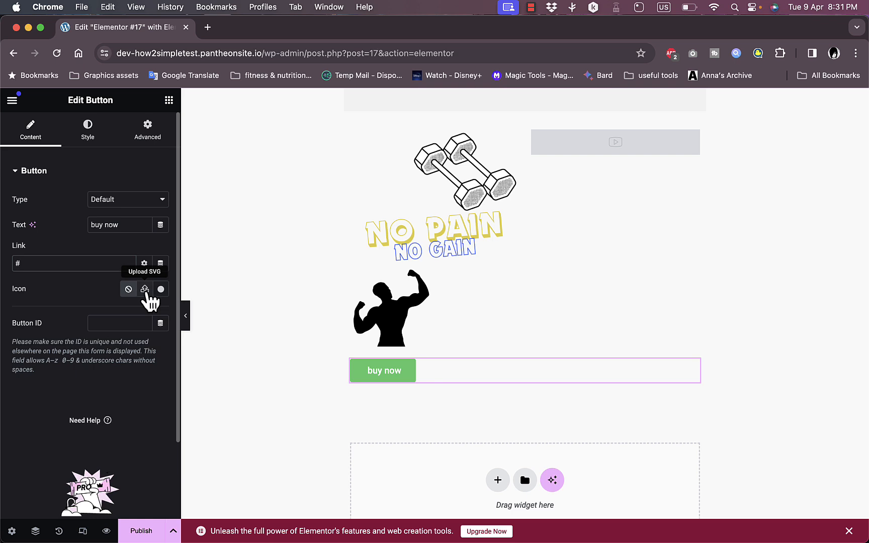
click(87, 132)
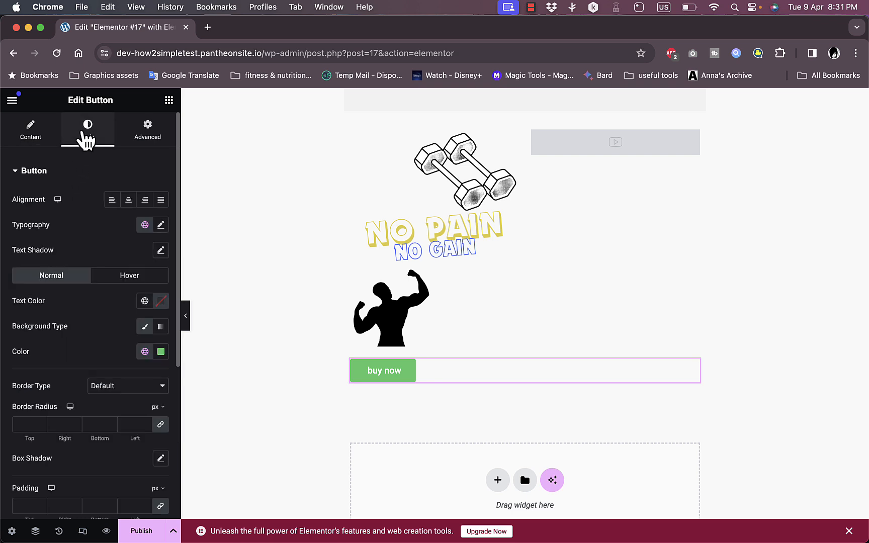
click(128, 200)
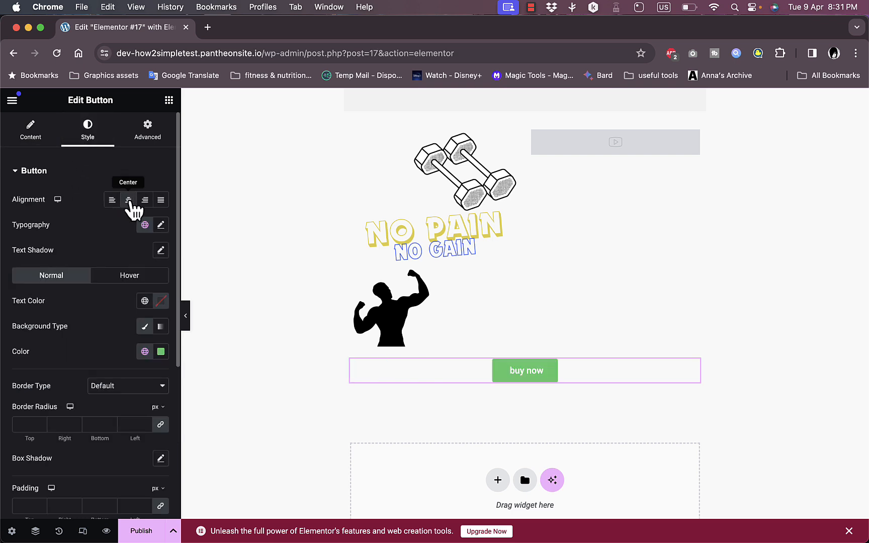
- Set the button's text color to black
click(160, 302)
drag(129, 431, 80, 459)
click(121, 259)
- Set the button's classic background color to a yellow shade
scroll(130, 262, down, 3)
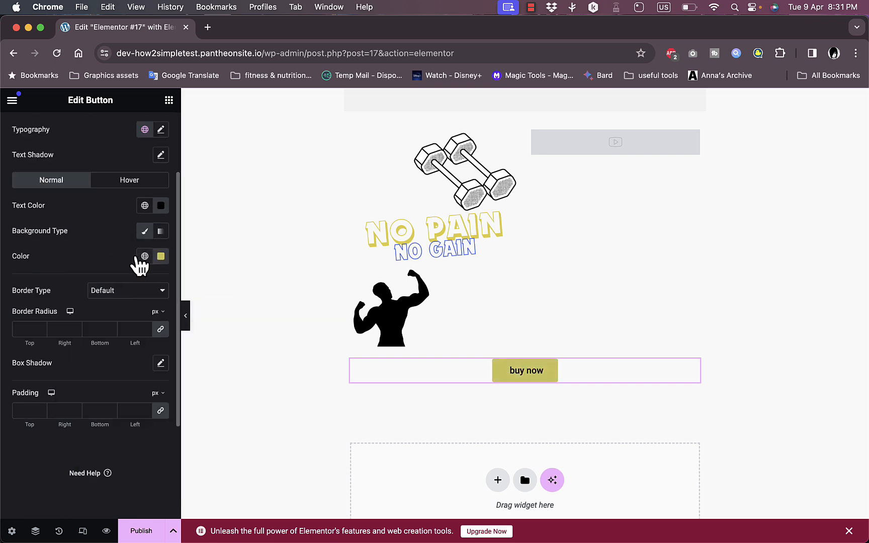
click(145, 233)
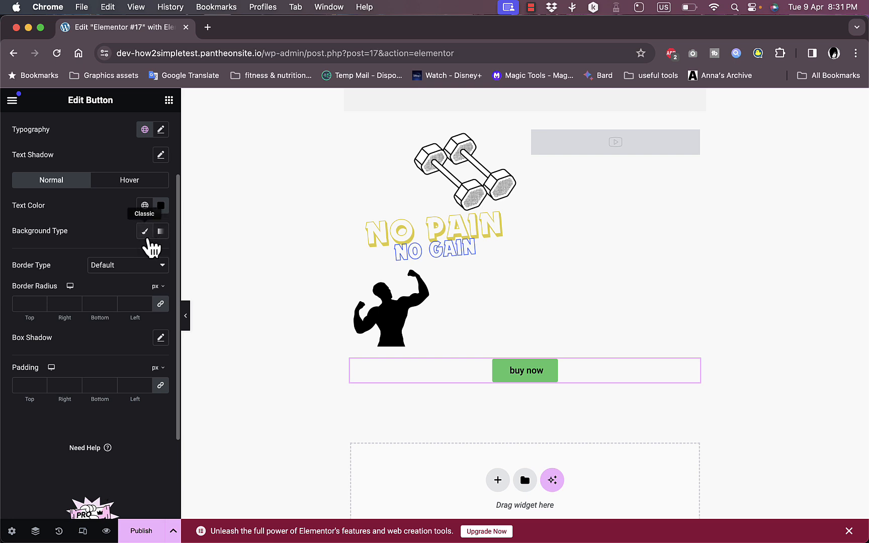
click(144, 232)
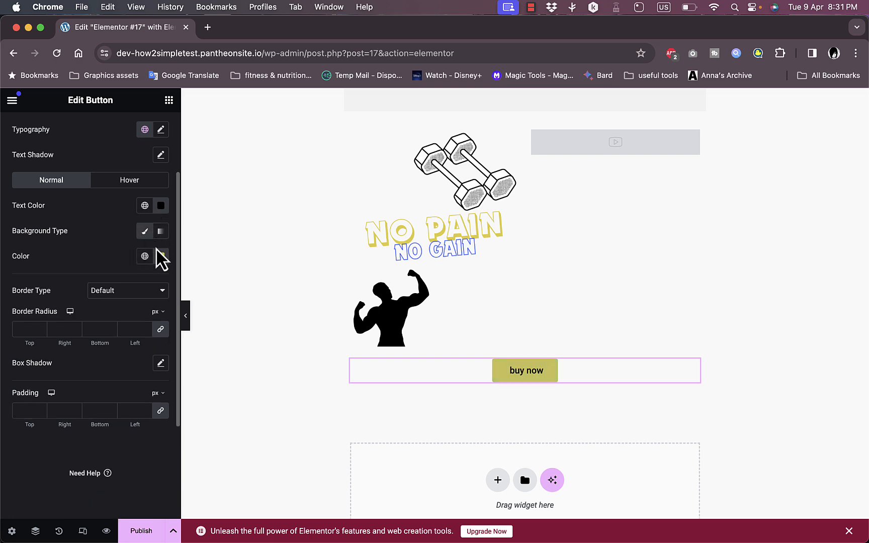
click(160, 257)
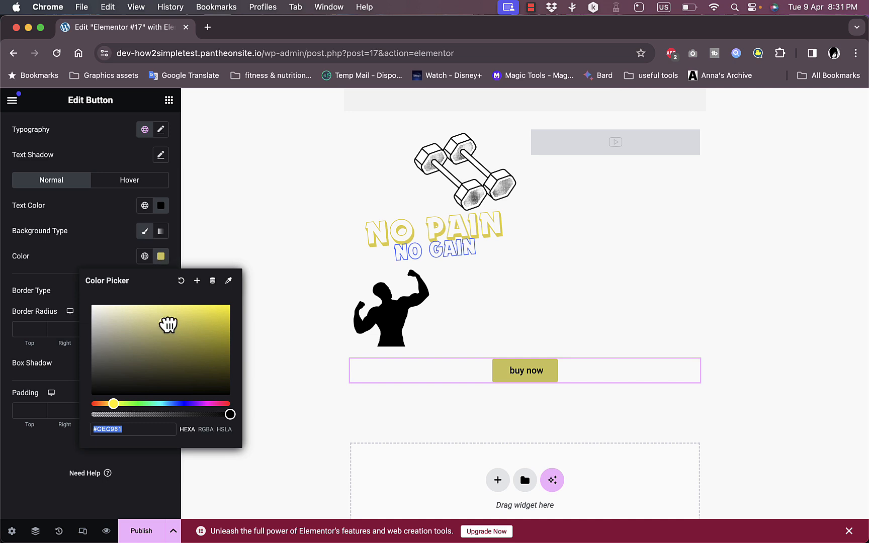
drag(166, 322, 225, 305)
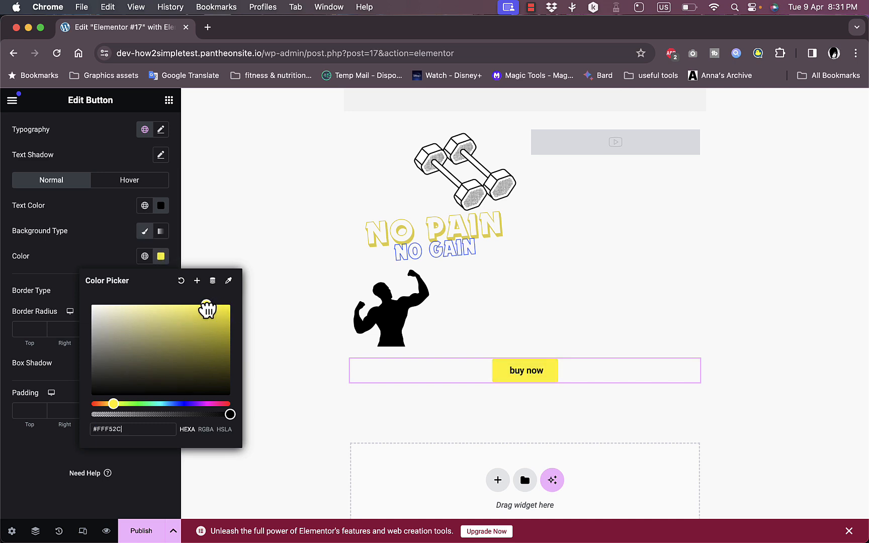
drag(194, 347, 177, 326)
click(120, 253)
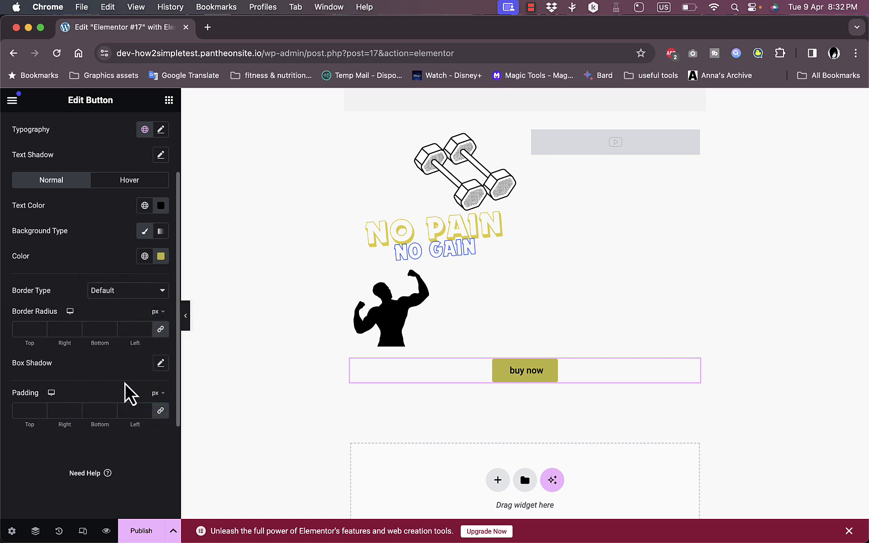
- Inspect the NO PAIN image widget's resolution setting
scroll(466, 297, down, 5)
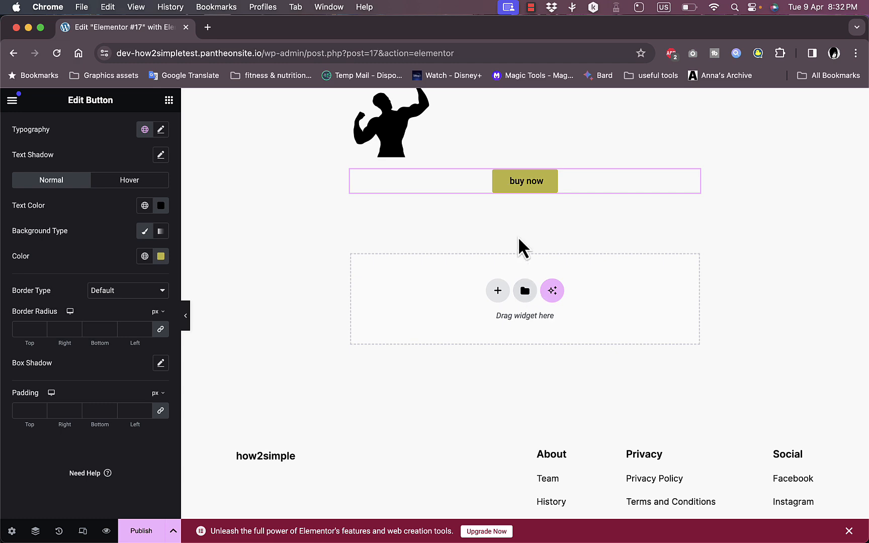
scroll(520, 246, up, 10)
scroll(520, 246, up, 2)
scroll(520, 247, down, 8)
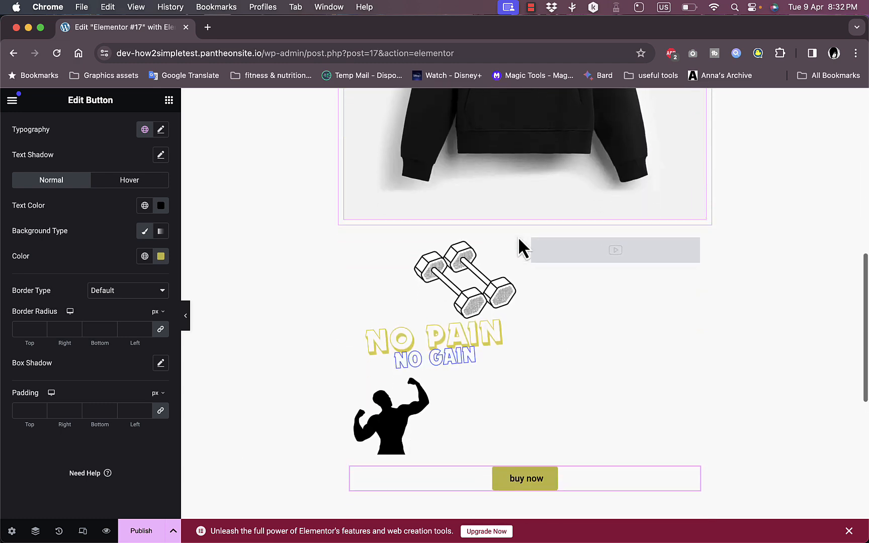
click(467, 259)
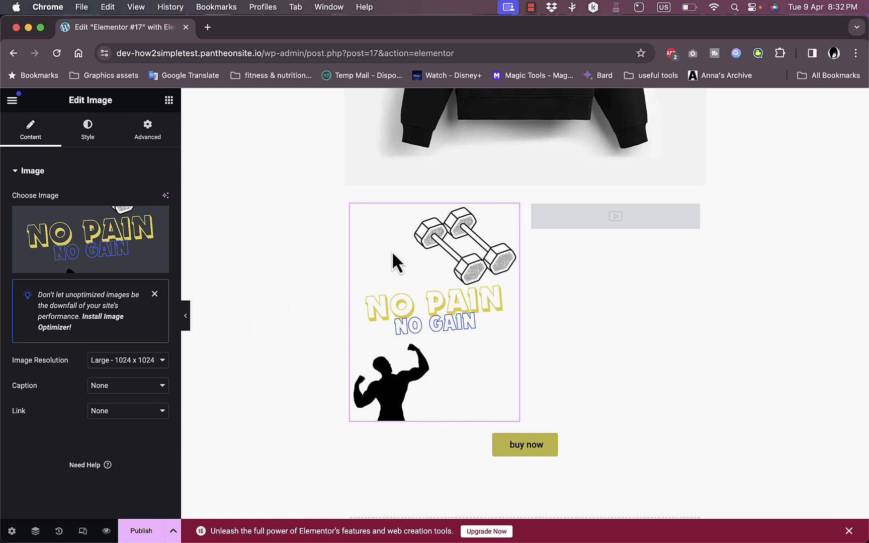
mouse_move(513, 214)
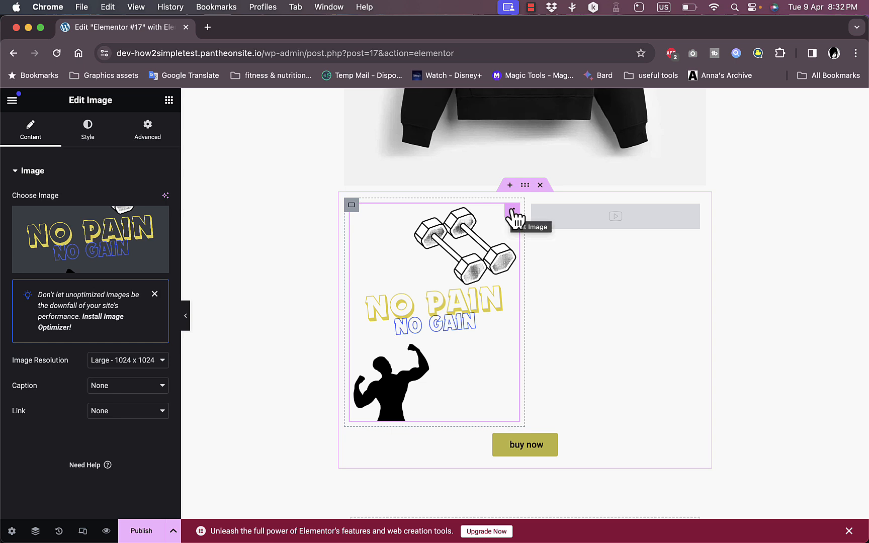
click(126, 370)
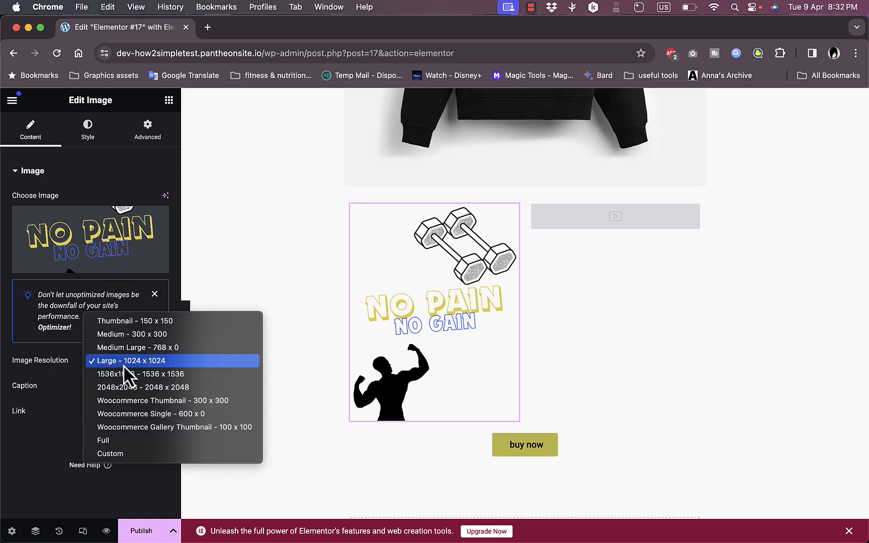
click(68, 388)
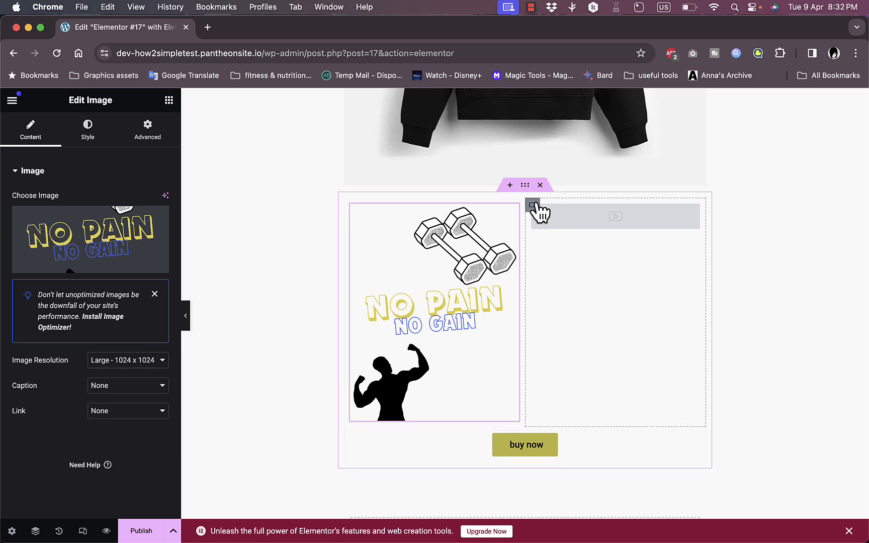
- Move the video's container into the left column and drag the Video widget into the right column
drag(533, 205, 492, 256)
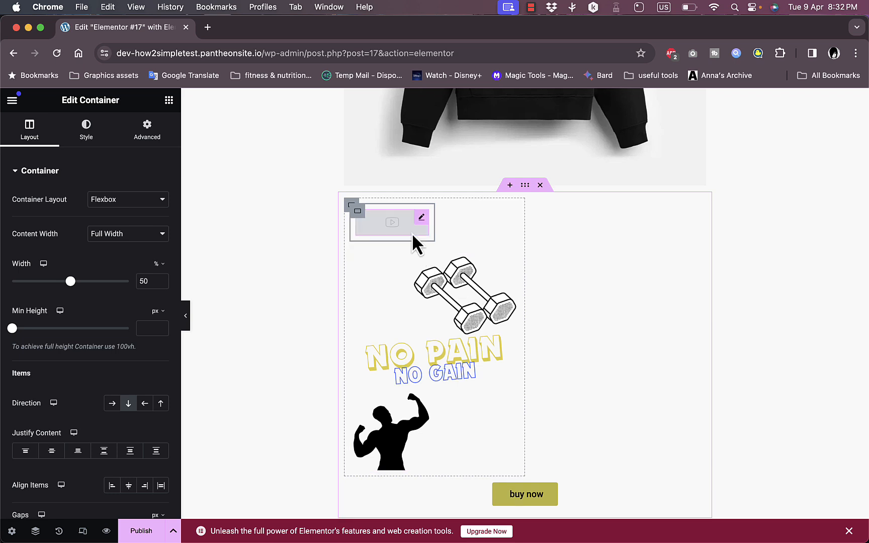
drag(411, 232, 524, 325)
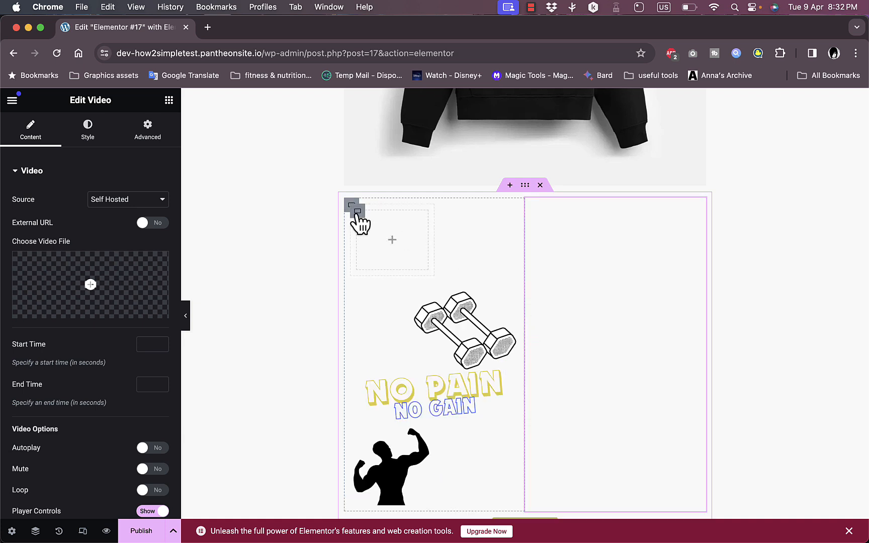
scroll(558, 259, down, 3)
scroll(557, 256, up, 2)
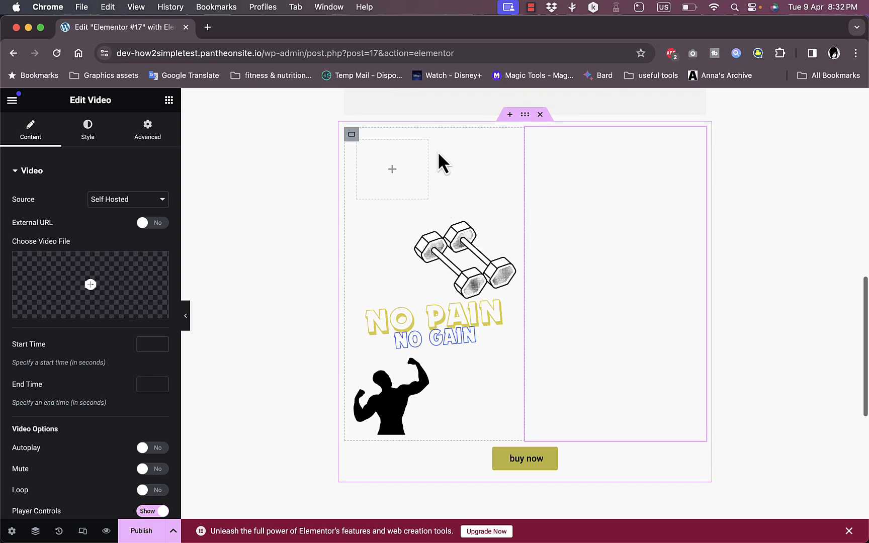
- Move the empty inner container below the NO PAIN image and widen it to about 96% width
drag(358, 147, 521, 454)
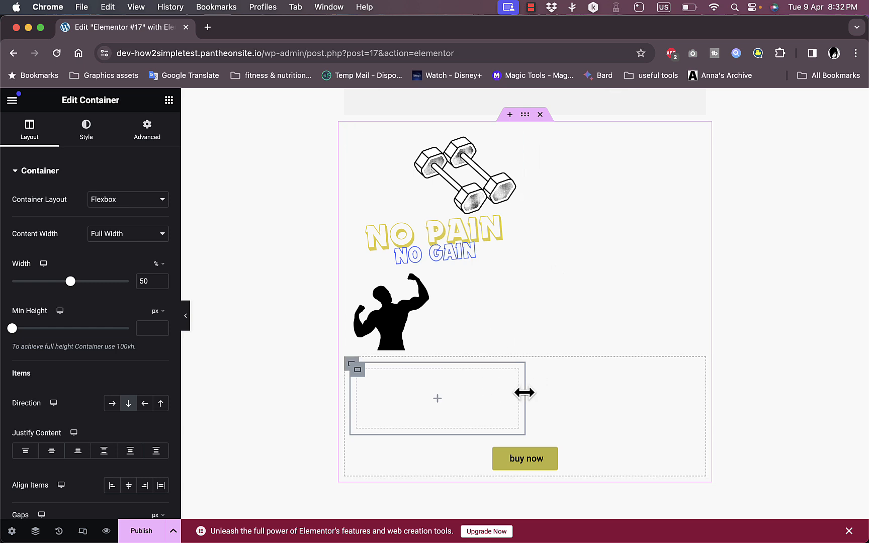
drag(558, 388, 699, 399)
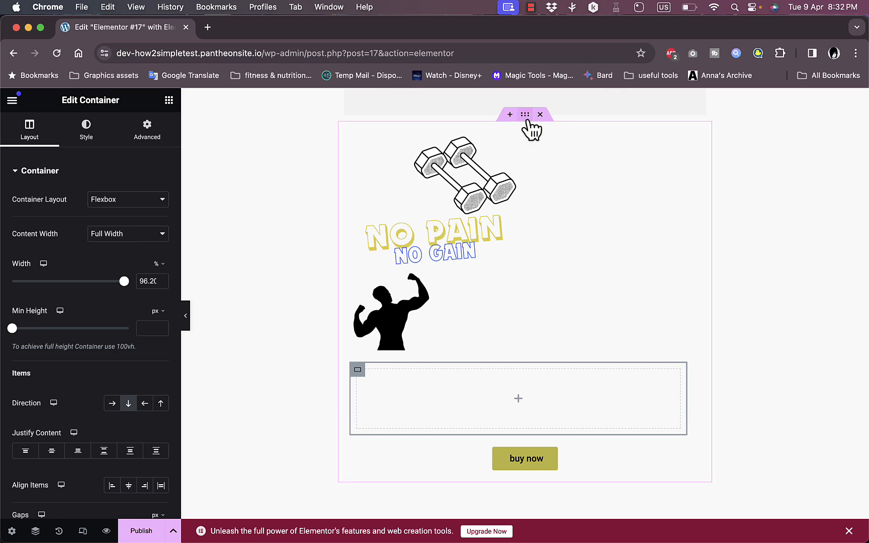
mouse_move(525, 114)
mouse_down()
mouse_move(536, 120)
mouse_move(529, 132)
mouse_up()
- Add an empty container between the hoodie image and the multi-column layout
scroll(528, 131, up, 5)
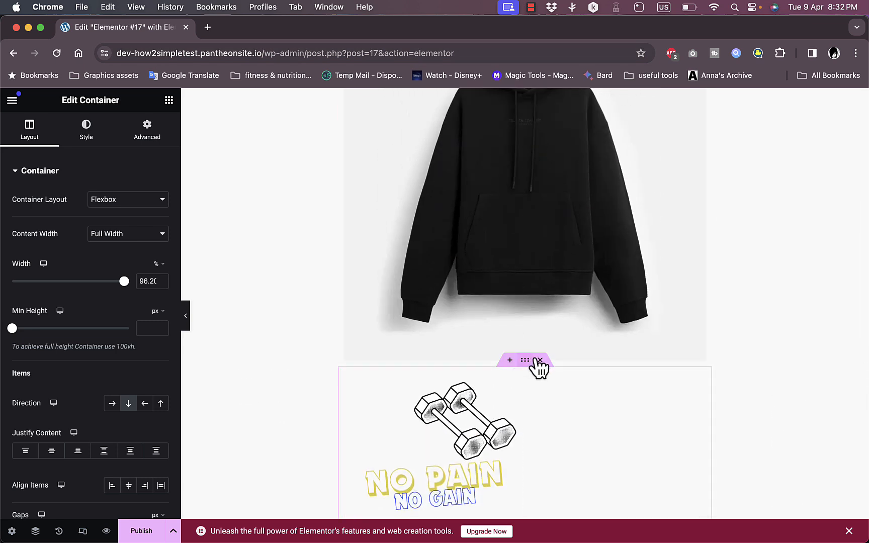
click(509, 361)
scroll(538, 377, down, 3)
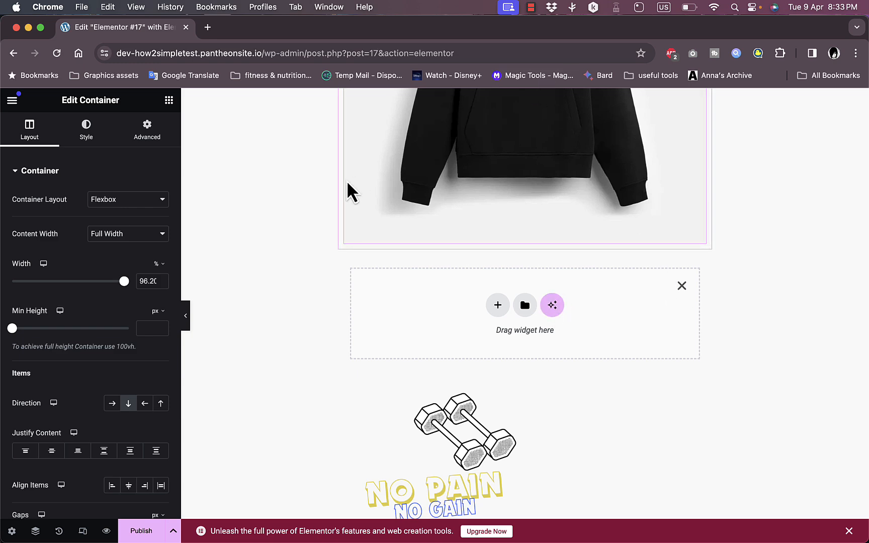
scroll(312, 279, down, 3)
scroll(313, 274, down, 3)
scroll(314, 279, up, 12)
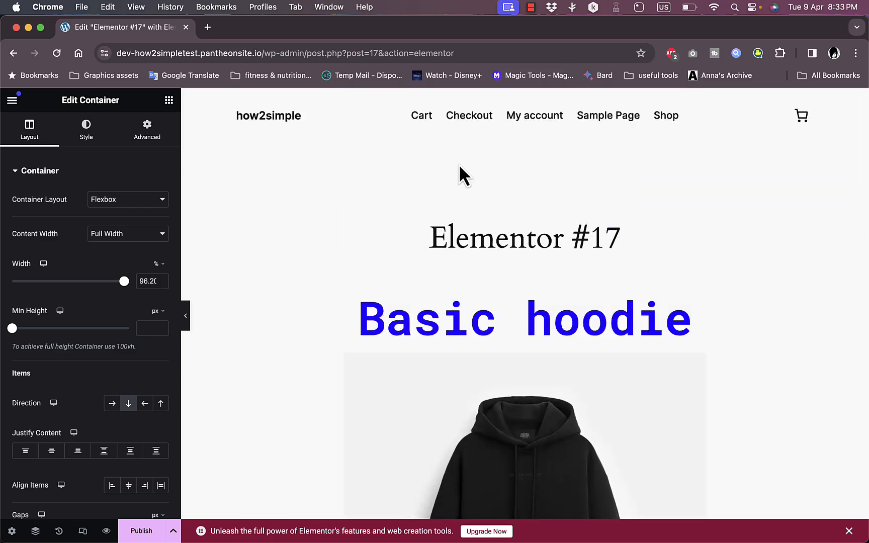
scroll(107, 229, down, 5)
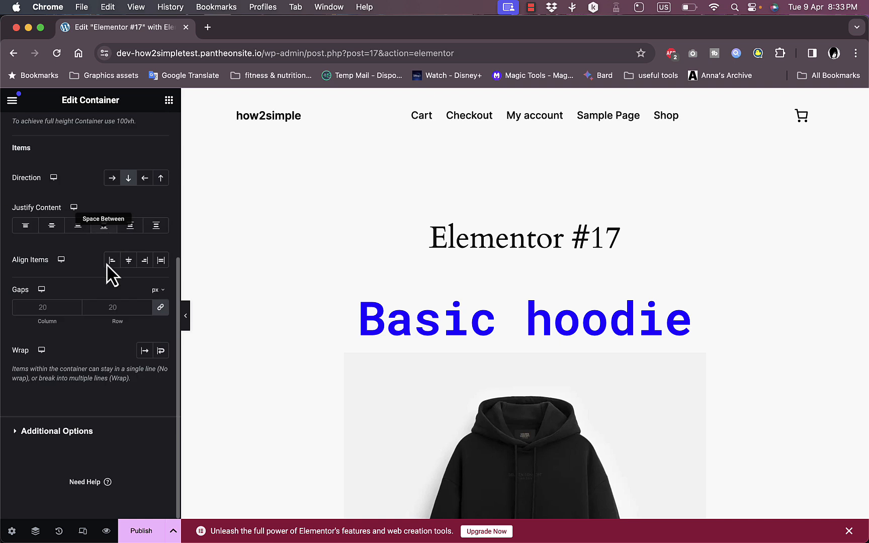